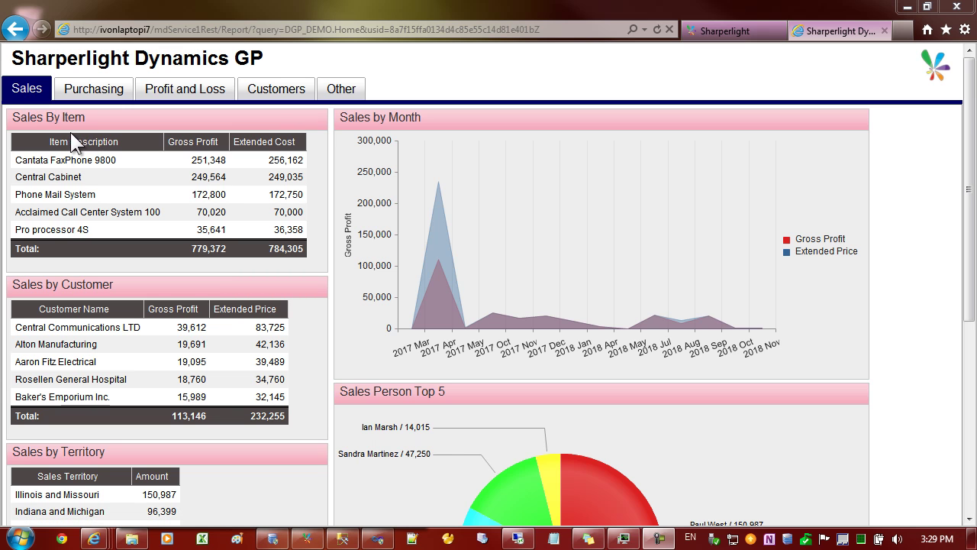
# Step: Examine the Sales, Profit and Loss, and Other pages of the Sharperlight Dynamics GP tabbed report
pyautogui.moveTo(75, 129)
pyautogui.moveTo(389, 124)
pyautogui.moveTo(149, 124)
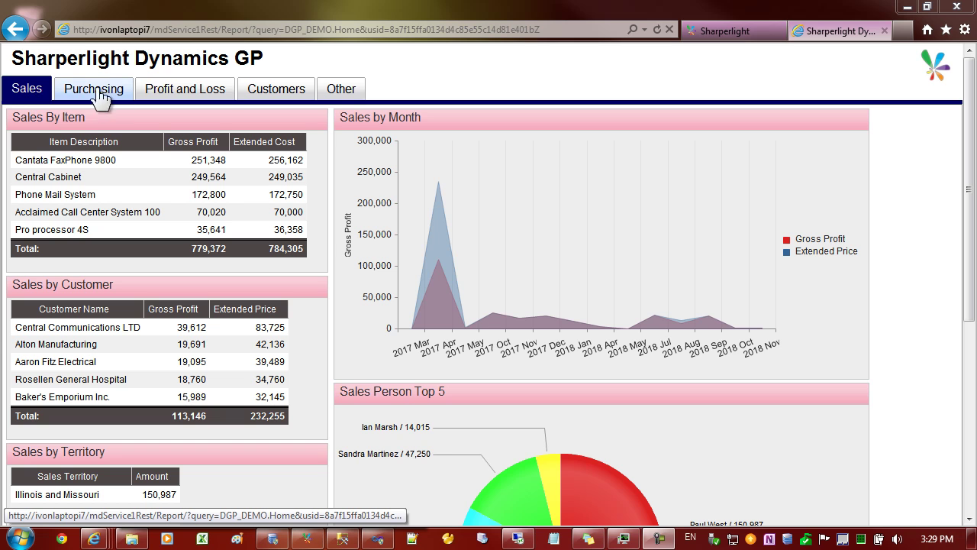
pyautogui.click(187, 96)
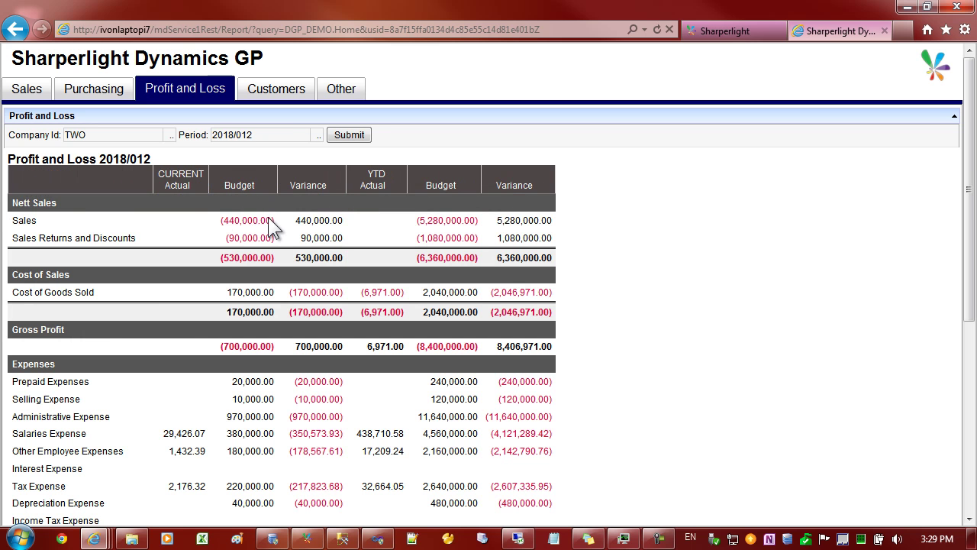
pyautogui.click(343, 96)
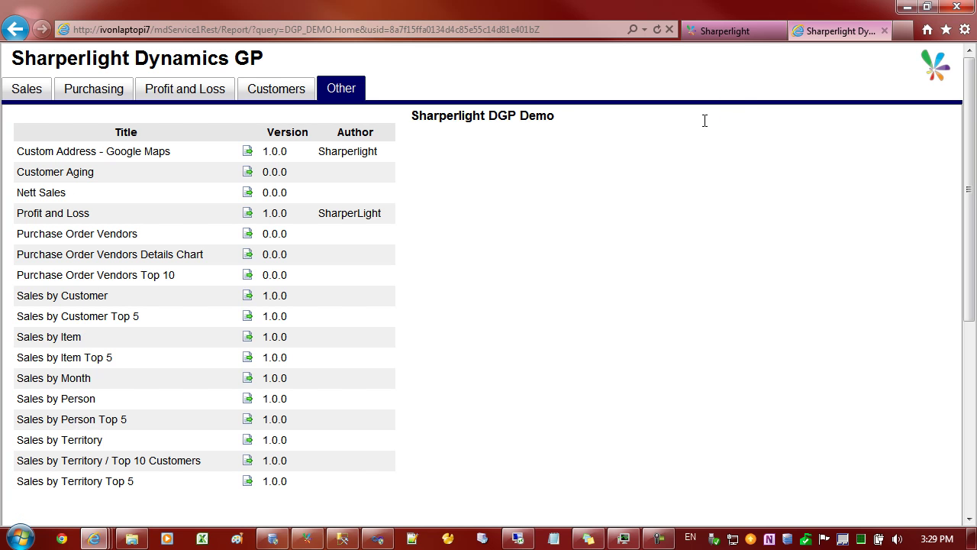
# Step: Examine the dashboard pages list, the published queries list and the Menu report from the SharperLight Services page, closing each after viewing
pyautogui.click(738, 29)
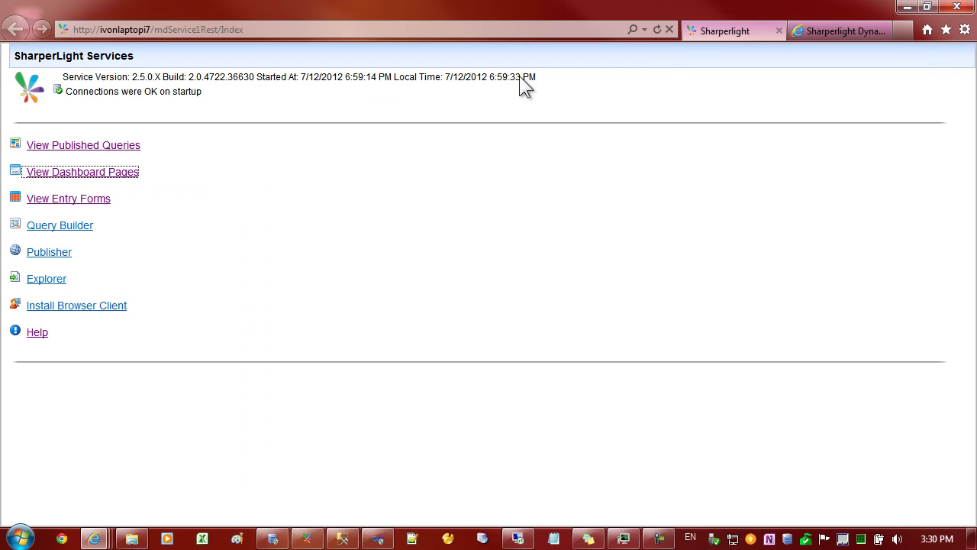
pyautogui.click(80, 177)
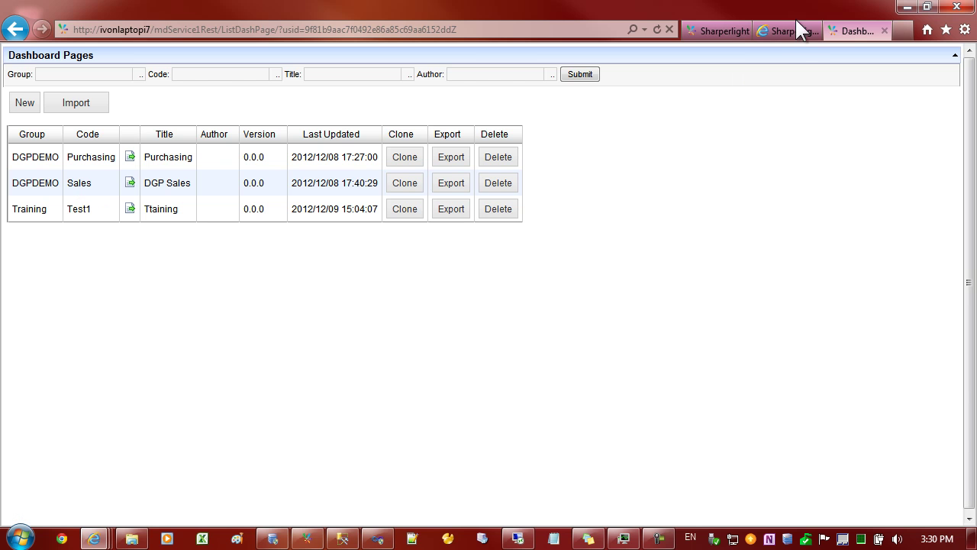
pyautogui.click(718, 31)
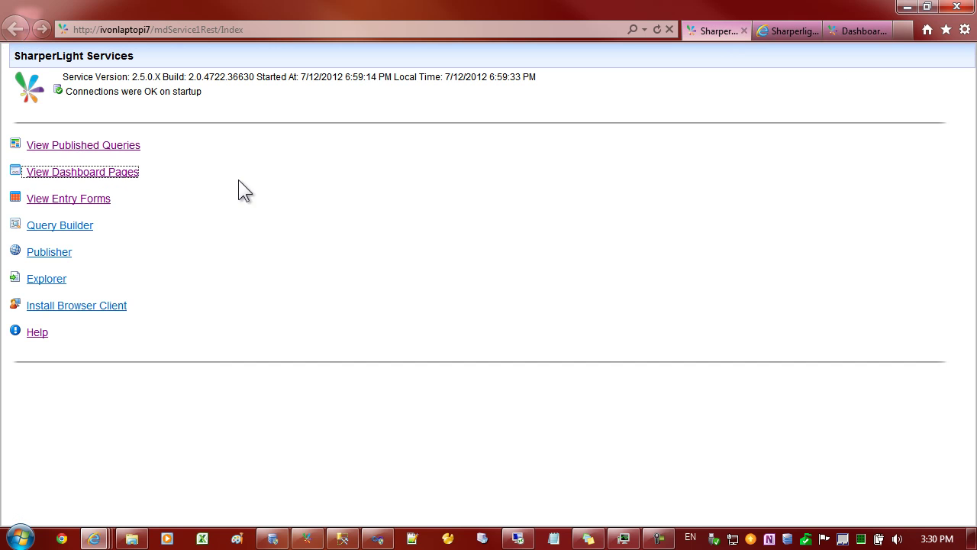
pyautogui.click(106, 152)
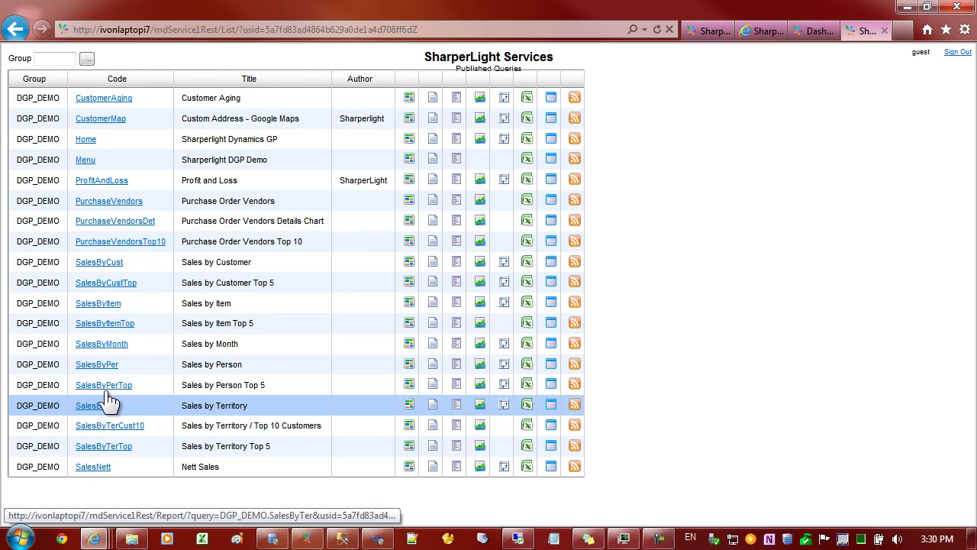
pyautogui.click(87, 162)
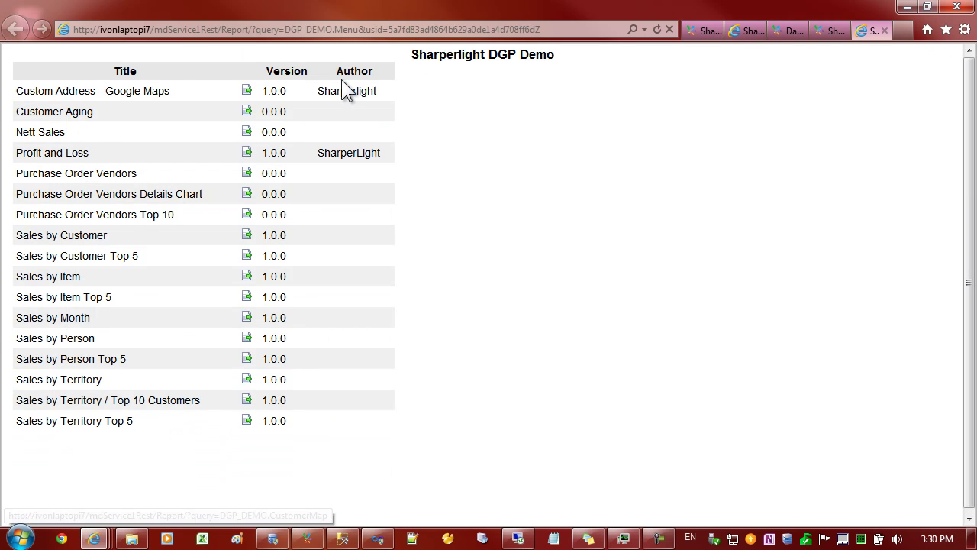
pyautogui.click(885, 29)
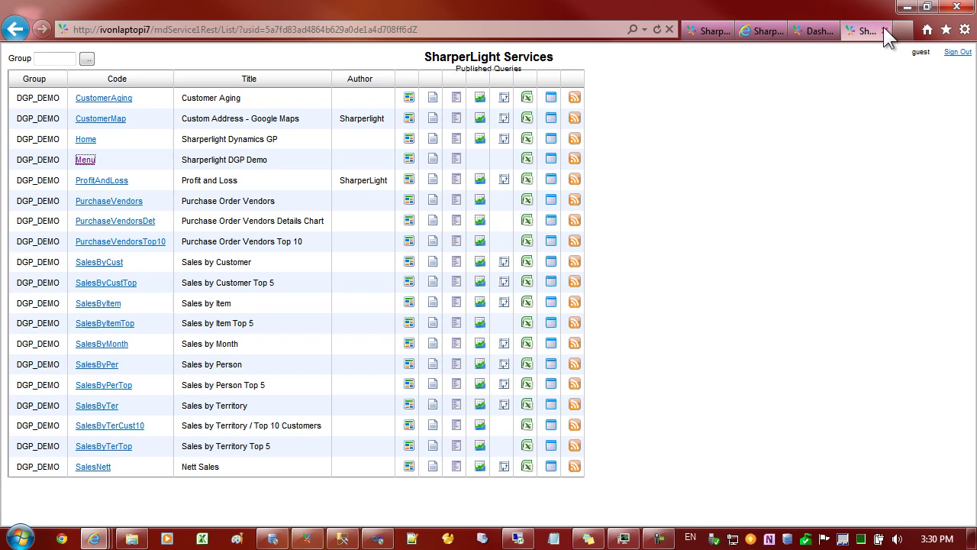
pyautogui.click(882, 30)
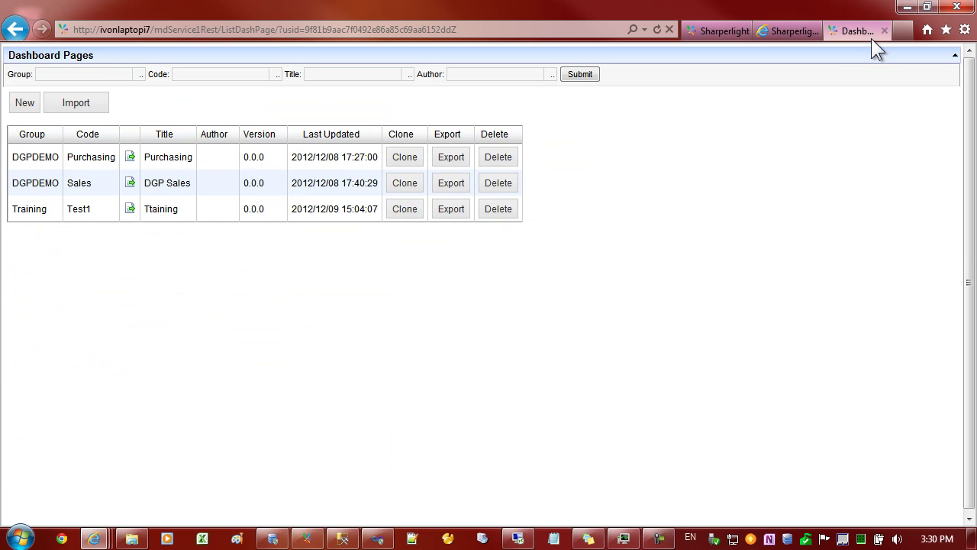
pyautogui.click(884, 31)
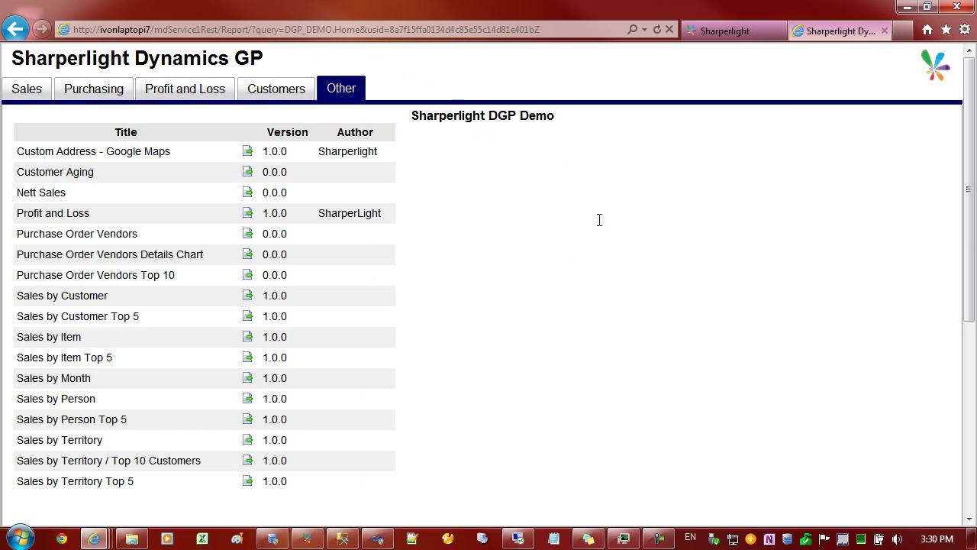
# Step: Switch to the Publisher application and create a new published query
pyautogui.click(307, 538)
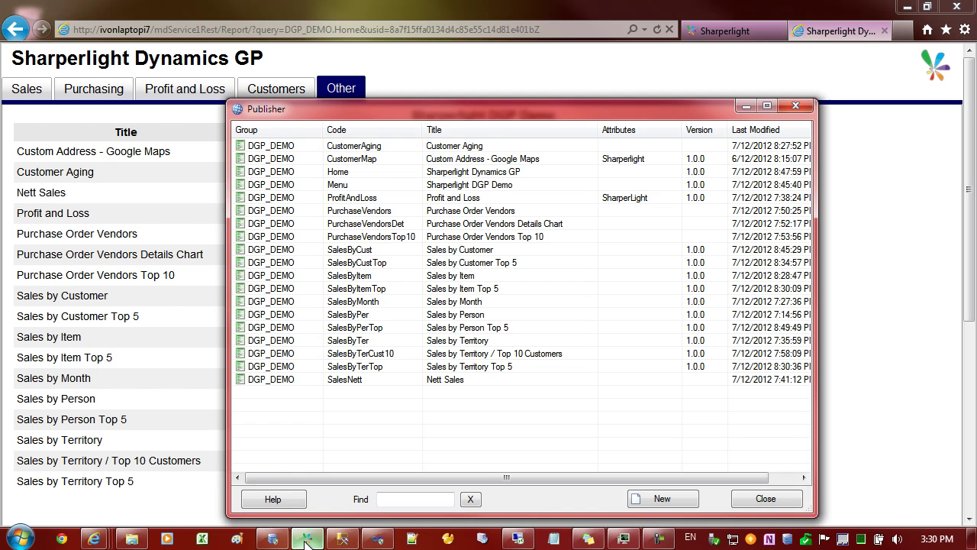
pyautogui.moveTo(432, 111); pyautogui.dragTo(367, 81)
pyautogui.click(311, 233)
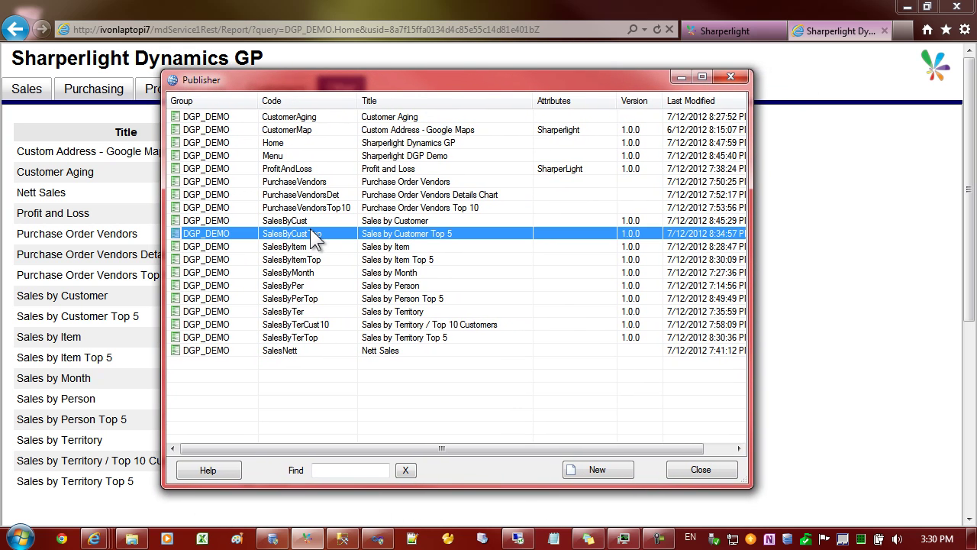
pyautogui.click(339, 273)
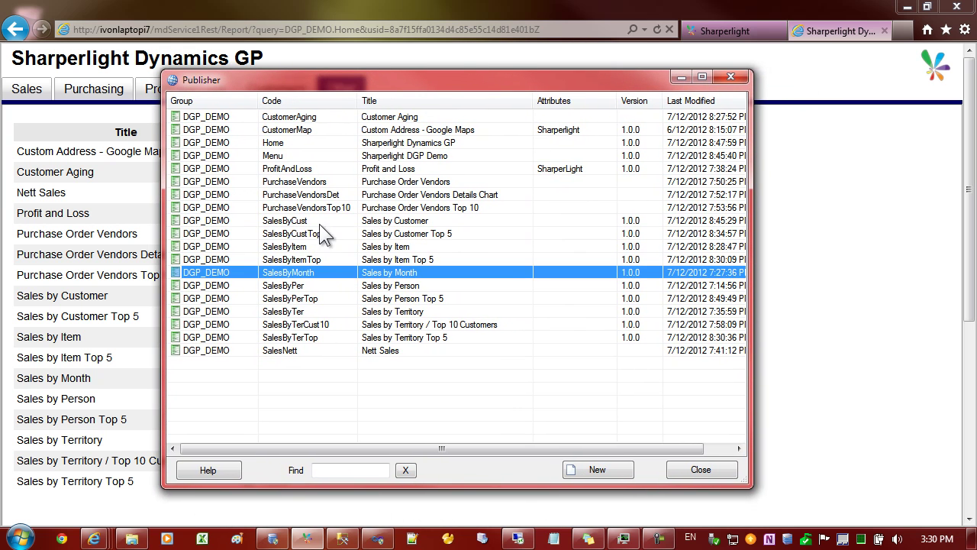
pyautogui.click(584, 469)
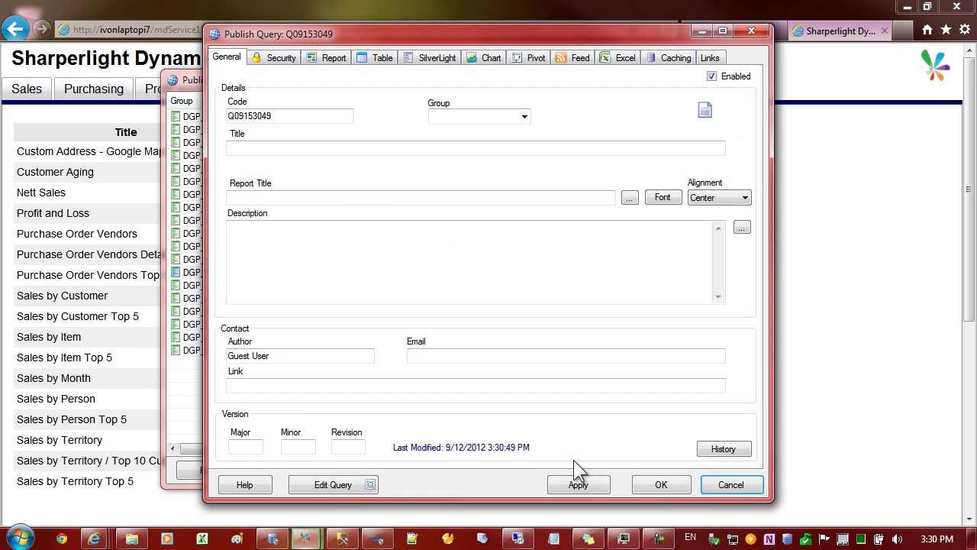
# Step: Assign the new query to group DGP_DEMO with the code Tabs and the title Sharperlight Tabs
pyautogui.click(525, 116)
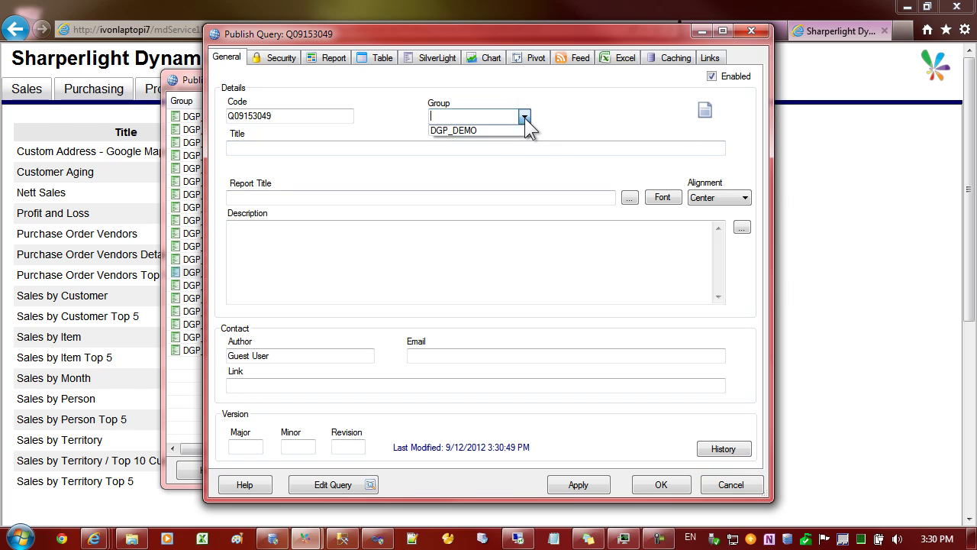
pyautogui.click(478, 128)
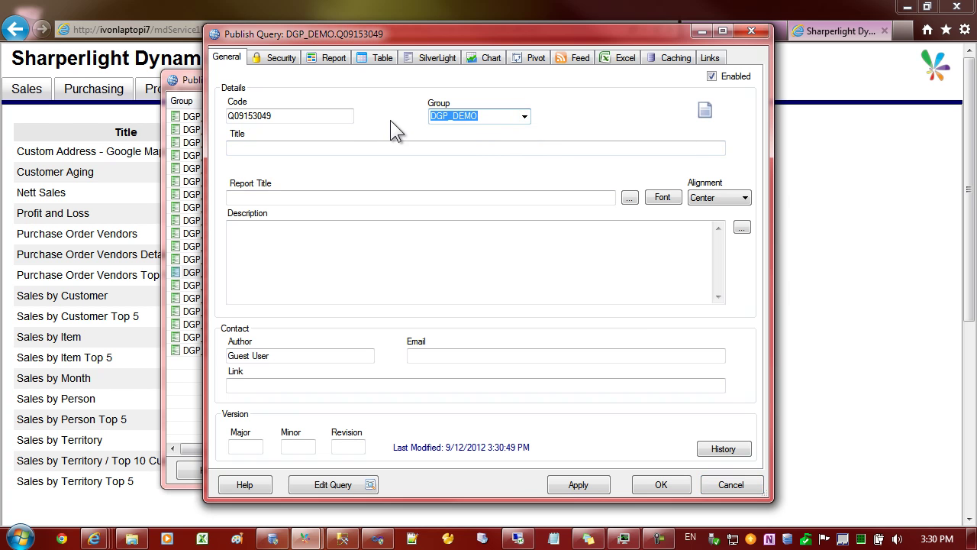
pyautogui.doubleClick(306, 116)
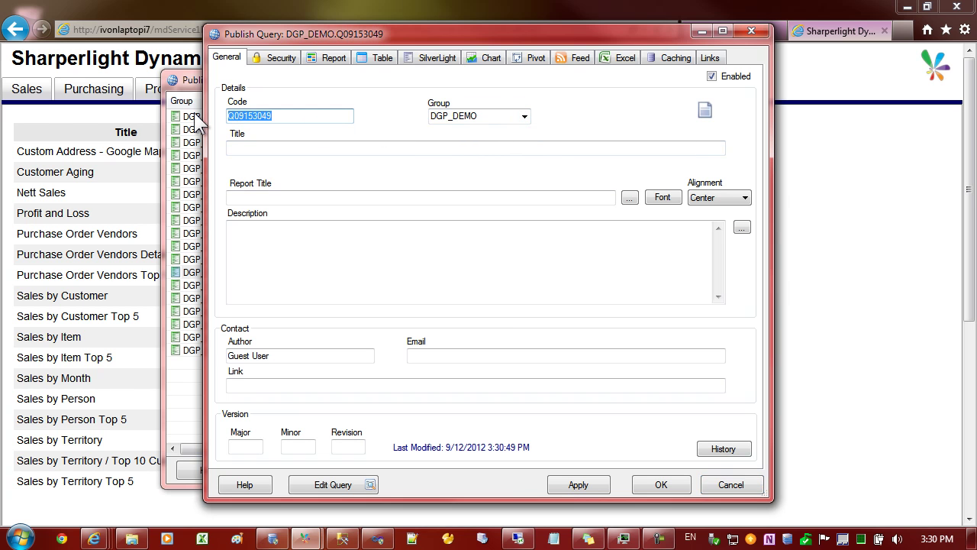
pyautogui.write('Tabs')
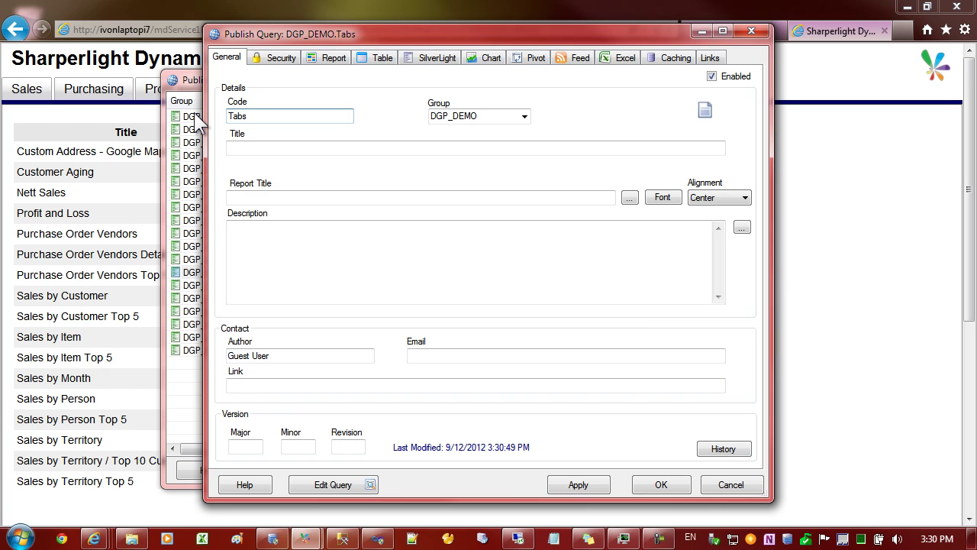
pyautogui.click(239, 150)
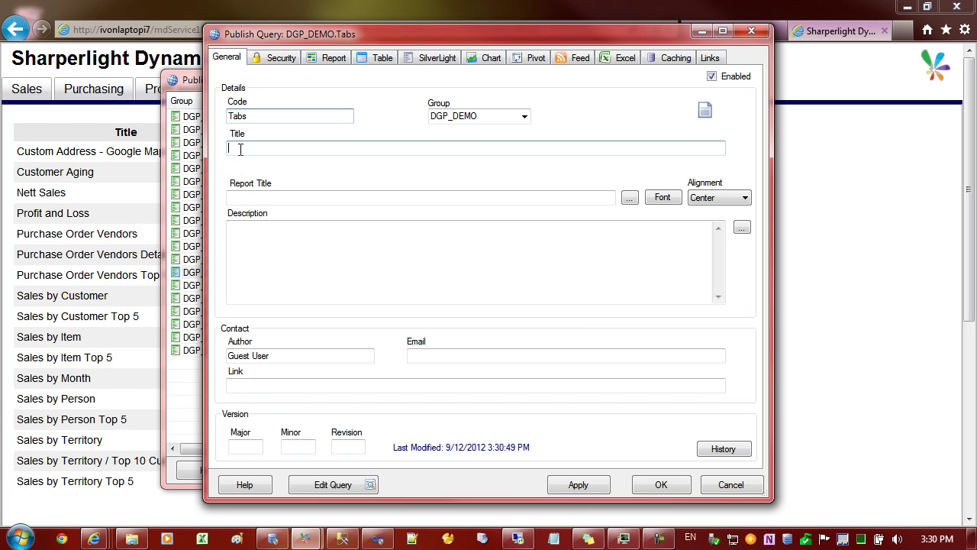
pyautogui.write('Sharperlight Tabs')
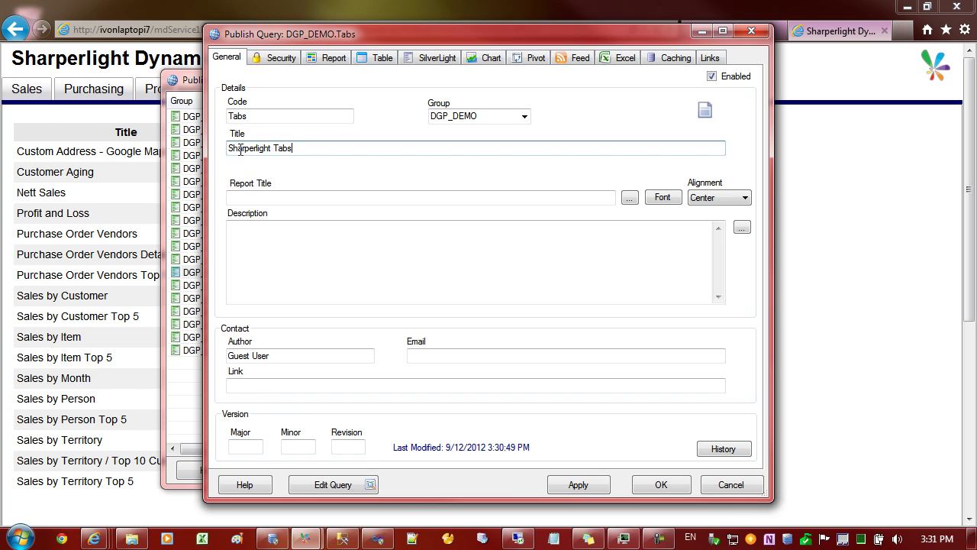
pyautogui.click(267, 230)
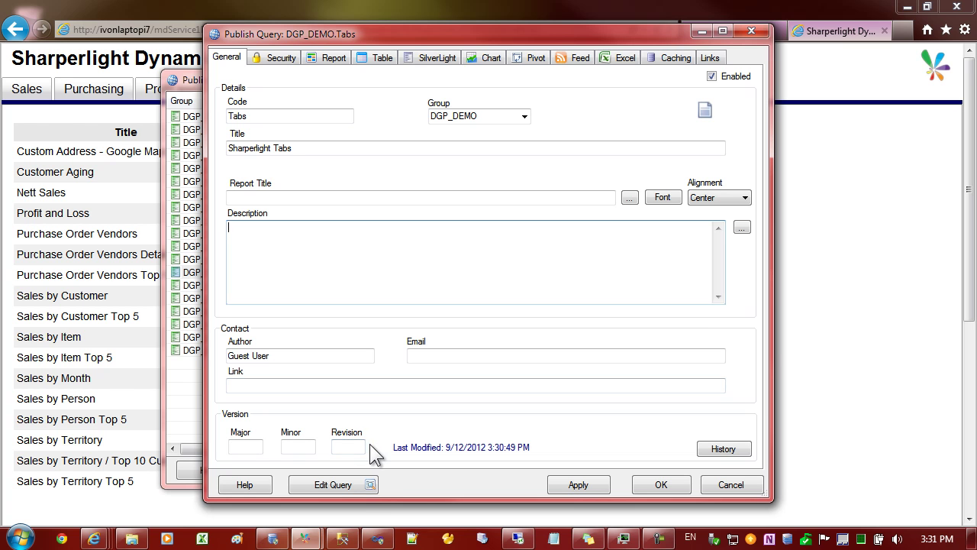
# Step: Build the query on the System product's Company Details table with Name as its only output, and accept it
pyautogui.click(353, 481)
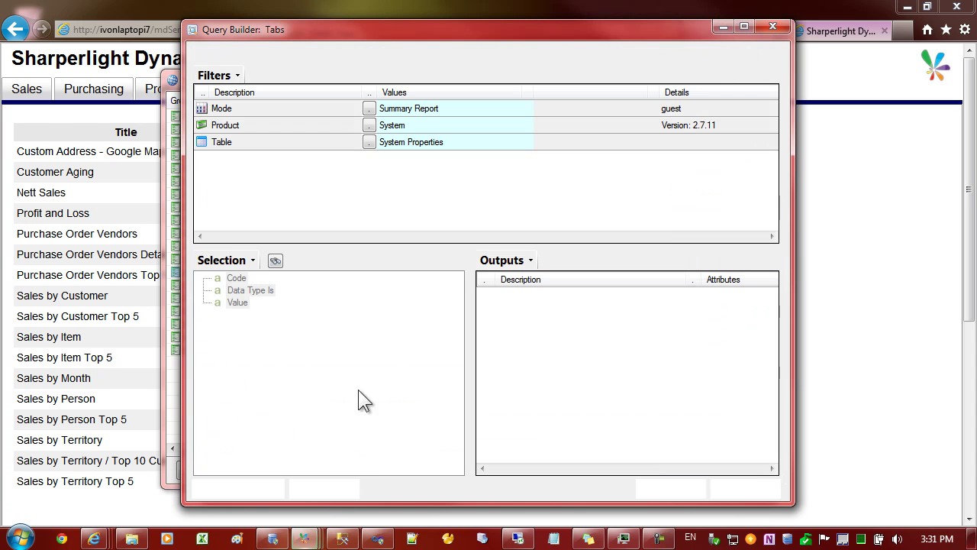
pyautogui.click(385, 131)
pyautogui.click(367, 144)
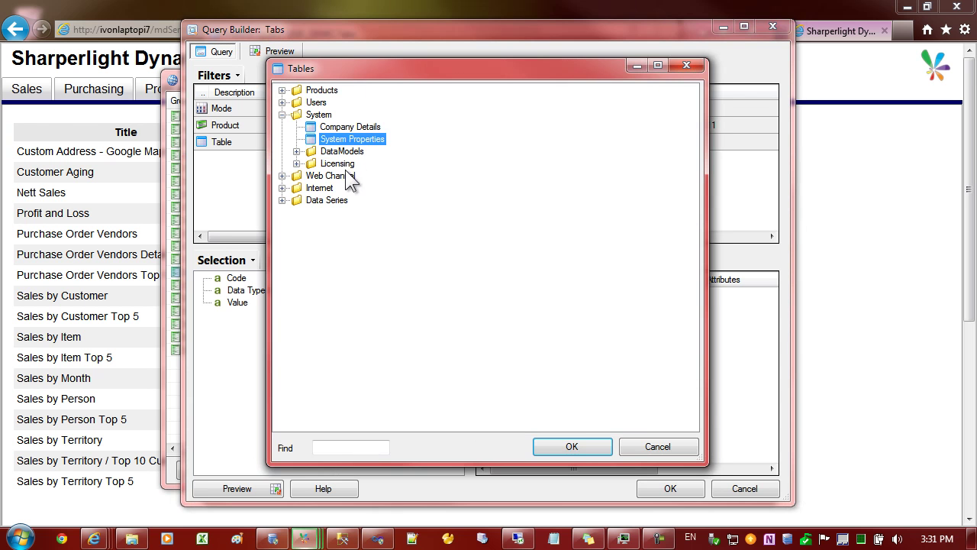
pyautogui.doubleClick(333, 127)
pyautogui.moveTo(237, 278); pyautogui.dragTo(489, 291)
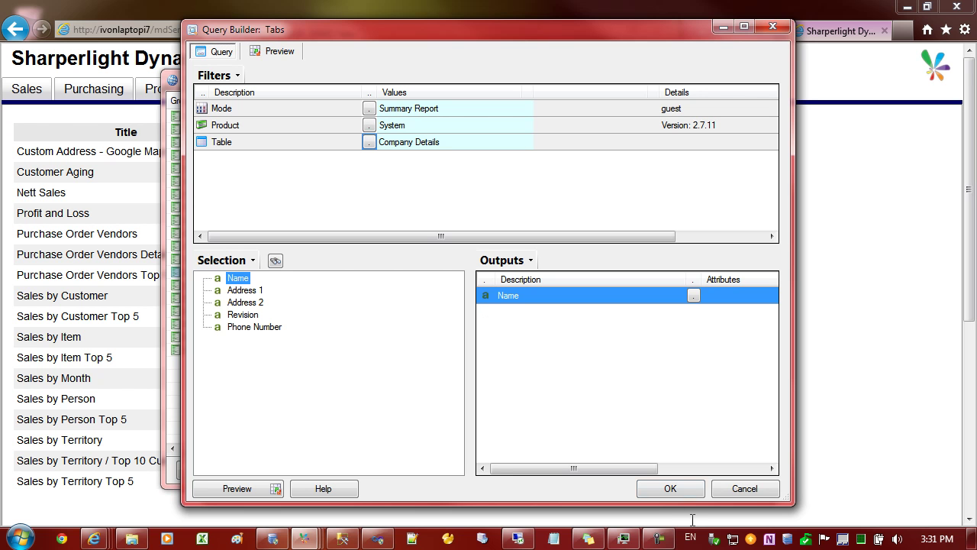
pyautogui.click(658, 494)
pyautogui.click(282, 238)
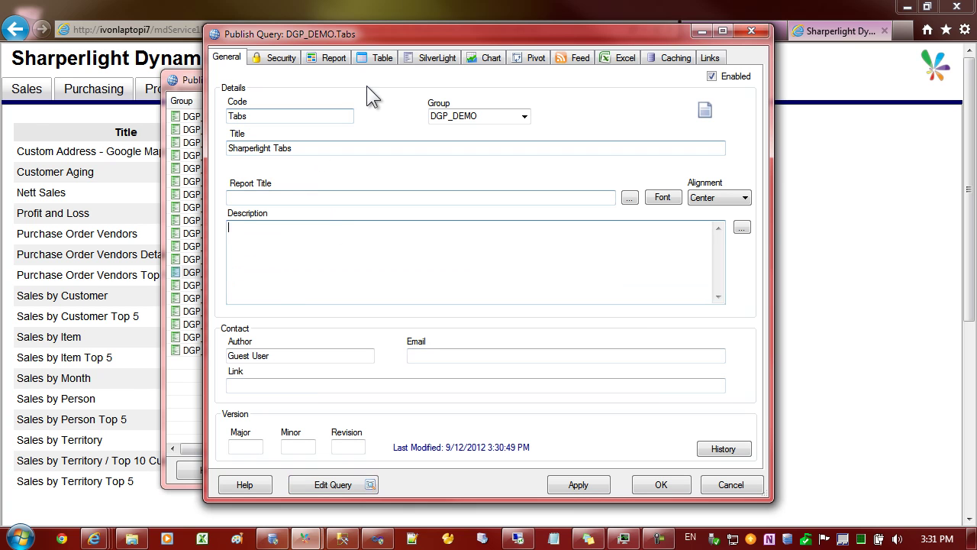
# Step: Enable the custom layout in the query's report settings and set the layout style to Tab
pyautogui.click(330, 58)
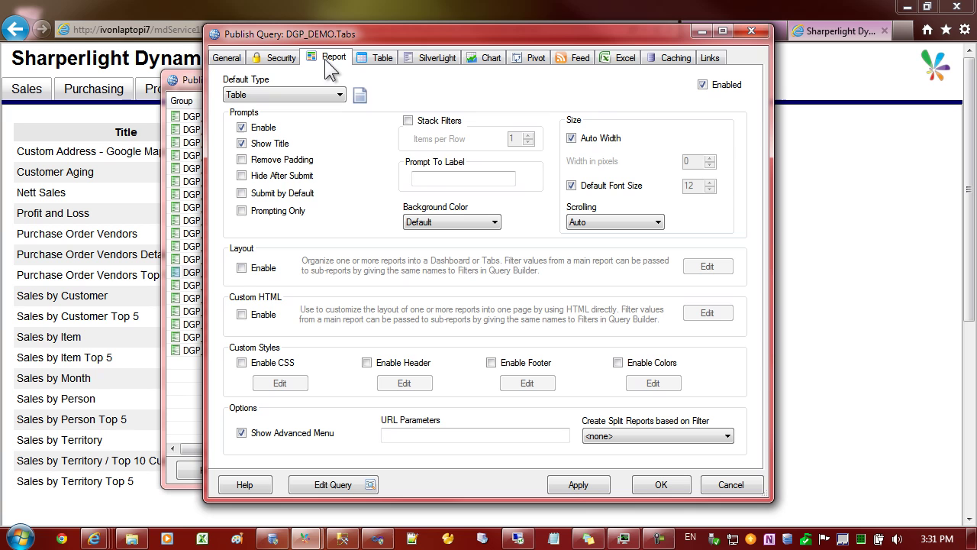
pyautogui.click(241, 268)
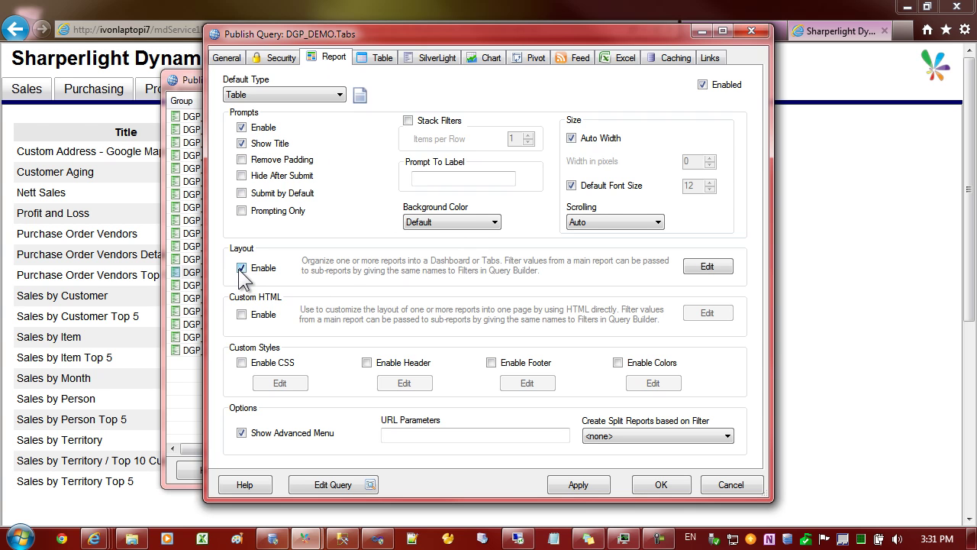
pyautogui.click(696, 269)
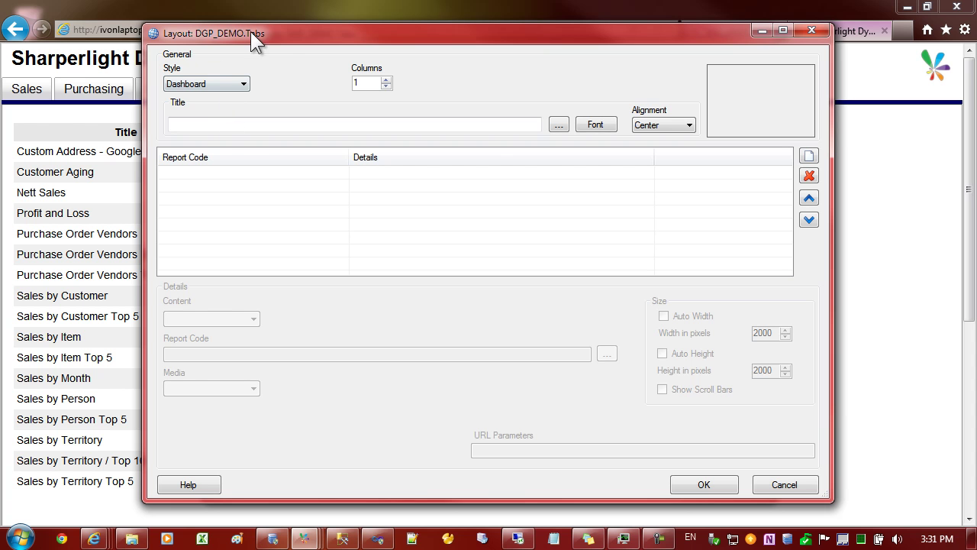
pyautogui.click(235, 87)
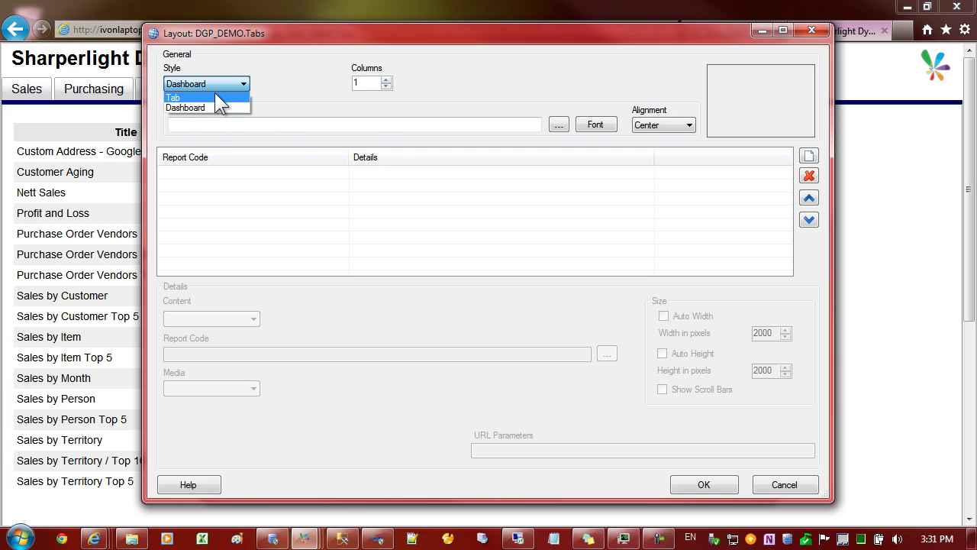
pyautogui.click(215, 97)
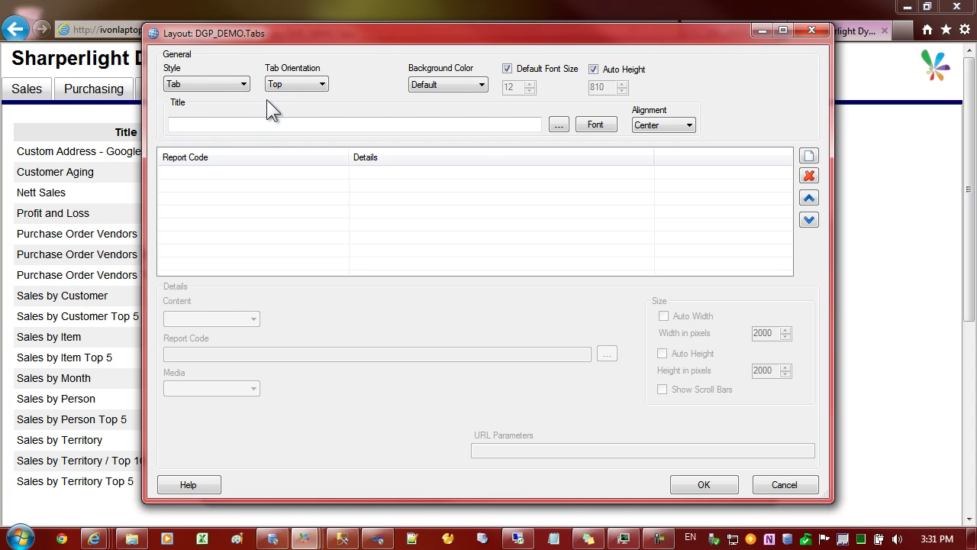
# Step: Add a first entry to the tab layout with DashPage content showing the dashboard page DGPDEMO.Sales
pyautogui.click(808, 157)
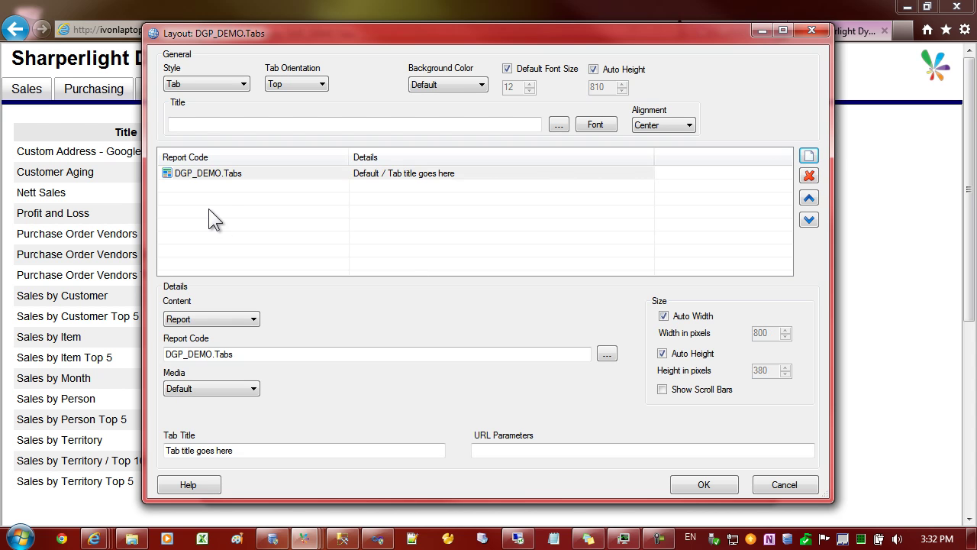
pyautogui.click(215, 180)
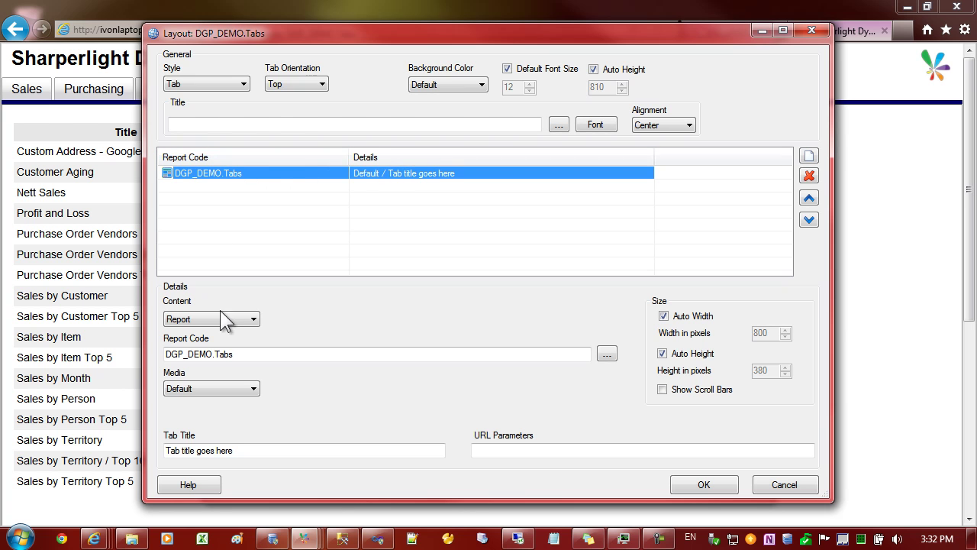
pyautogui.click(247, 357)
pyautogui.click(227, 355)
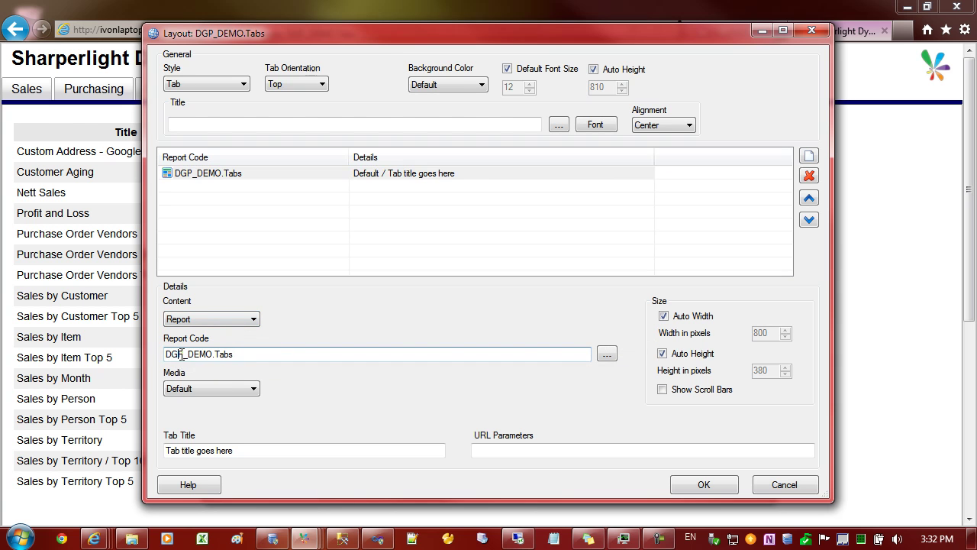
pyautogui.click(253, 319)
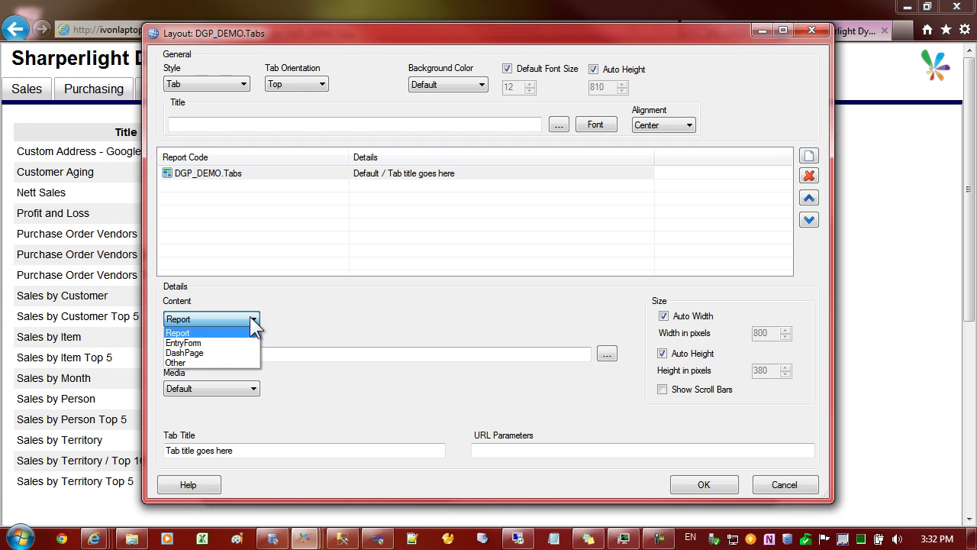
pyautogui.click(206, 354)
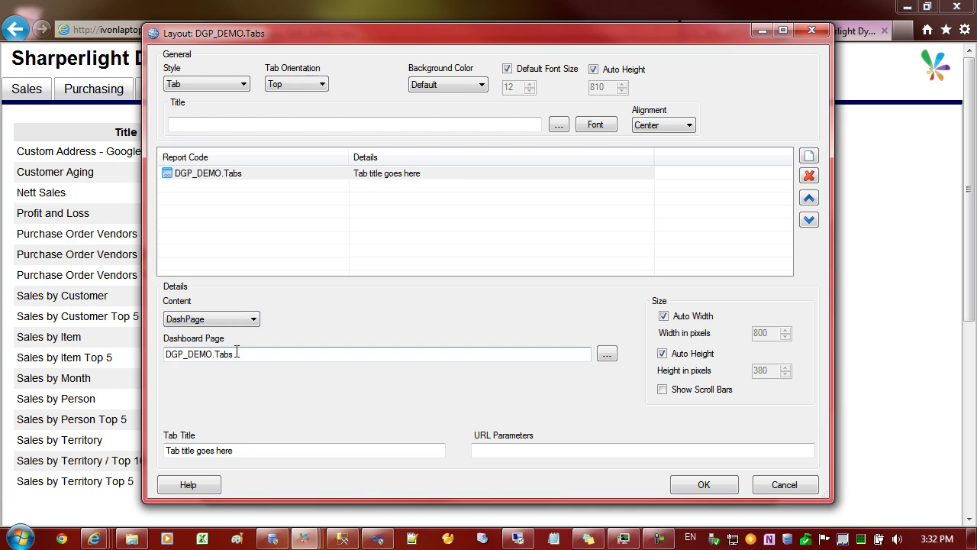
pyautogui.click(608, 355)
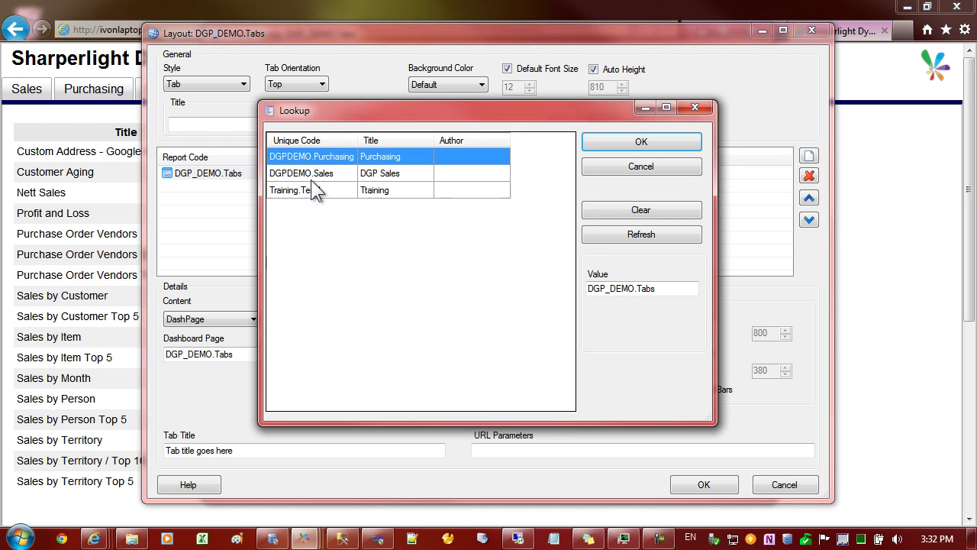
pyautogui.click(304, 174)
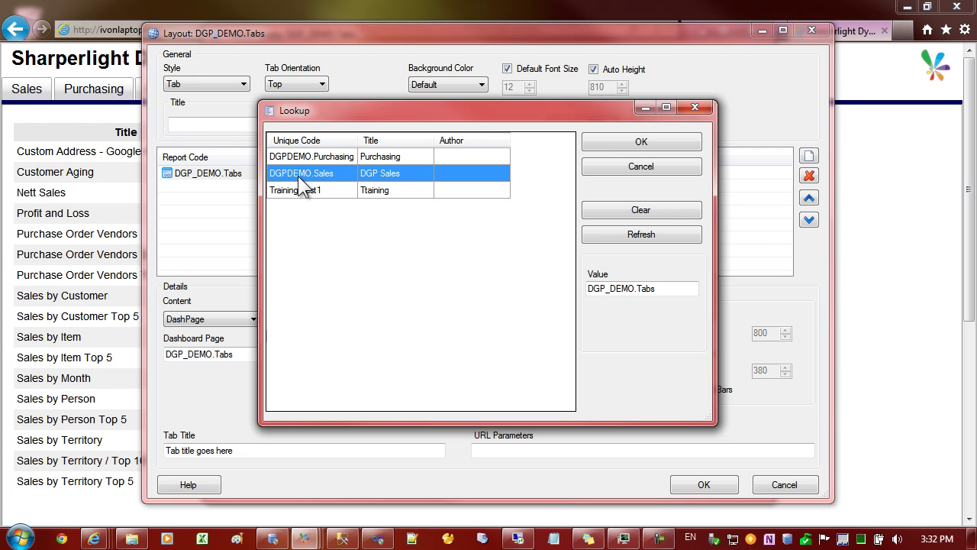
pyautogui.doubleClick(298, 175)
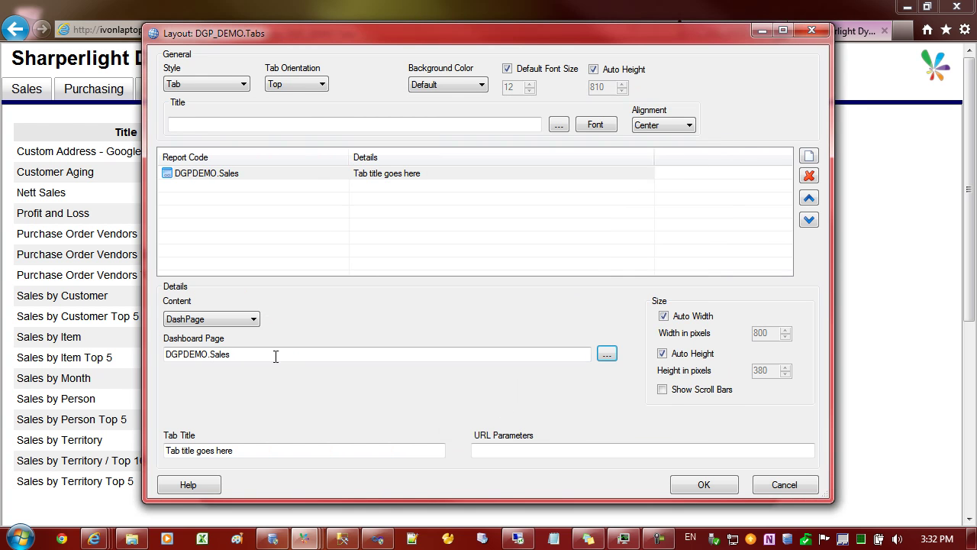
# Step: Set the tab title of the DGPDEMO.Sales entry to Sales
pyautogui.click(240, 356)
pyautogui.moveTo(239, 448); pyautogui.dragTo(153, 458)
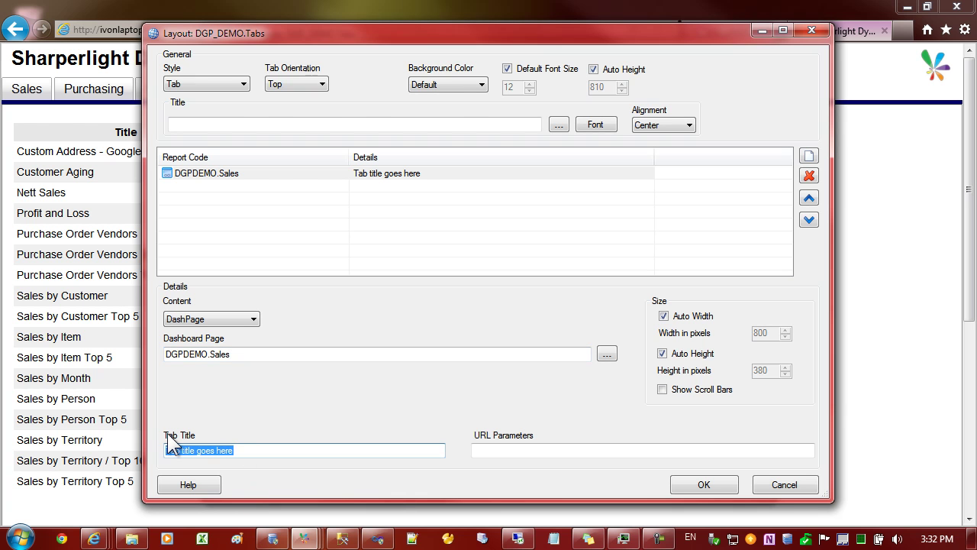
pyautogui.write('Sales')
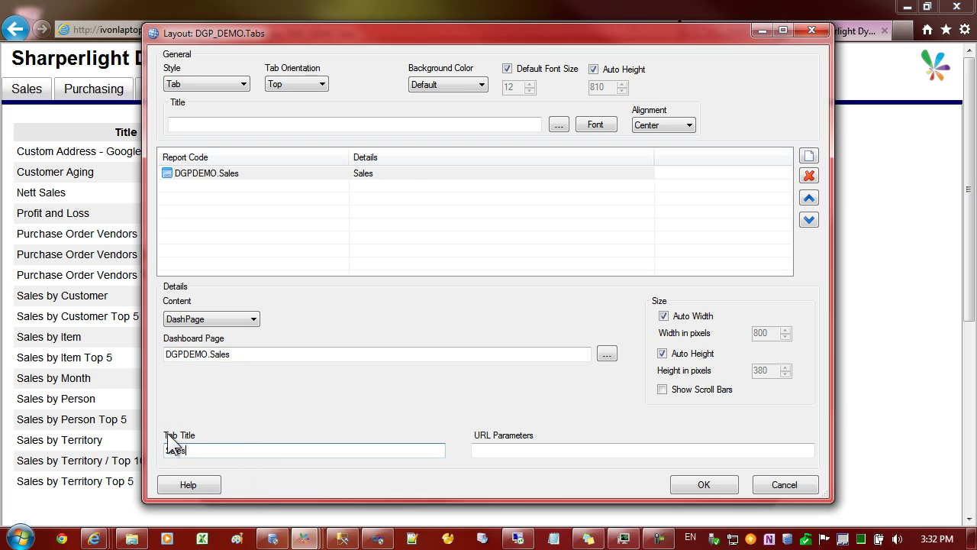
pyautogui.click(242, 174)
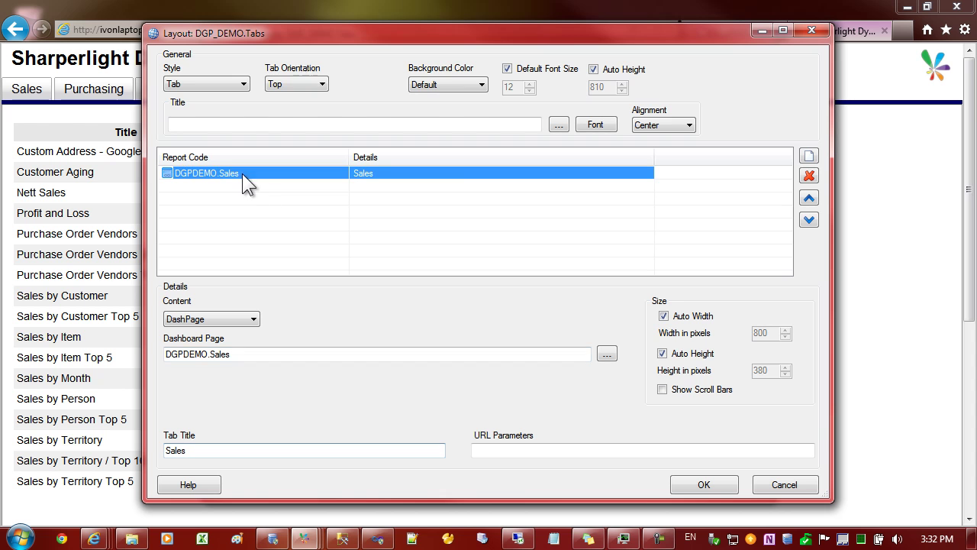
# Step: Add a second layout entry with DashPage content showing the dashboard page DGPDEMO.Purchasing
pyautogui.click(811, 157)
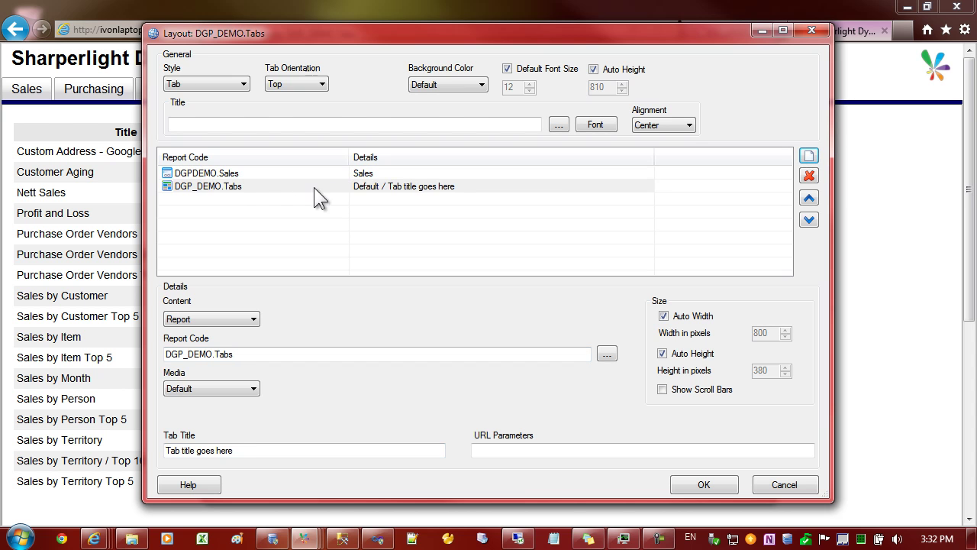
pyautogui.click(240, 185)
pyautogui.click(245, 320)
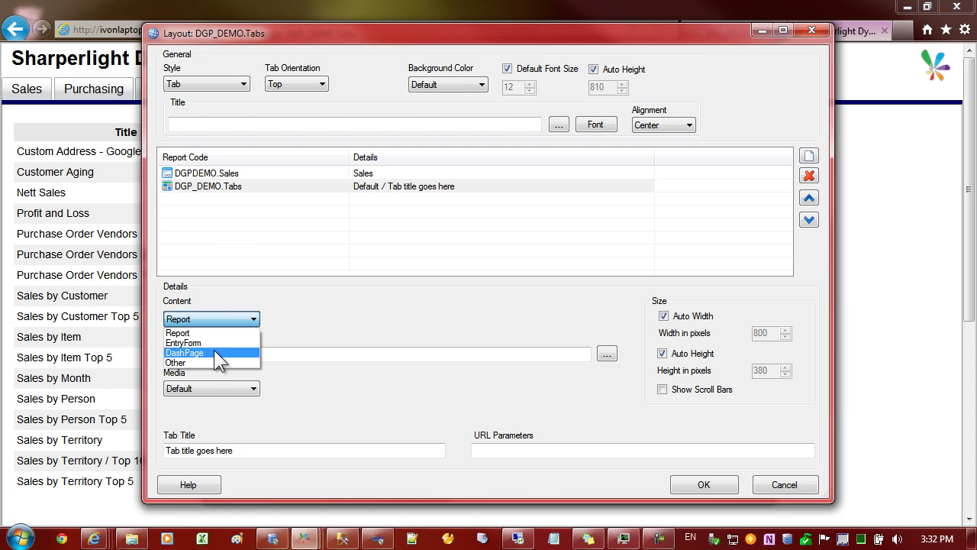
pyautogui.click(214, 352)
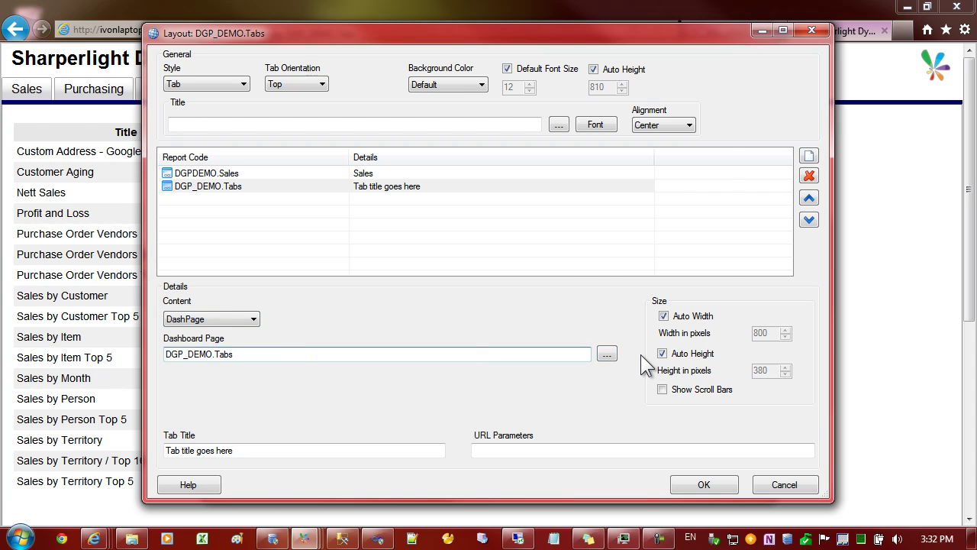
pyautogui.click(608, 354)
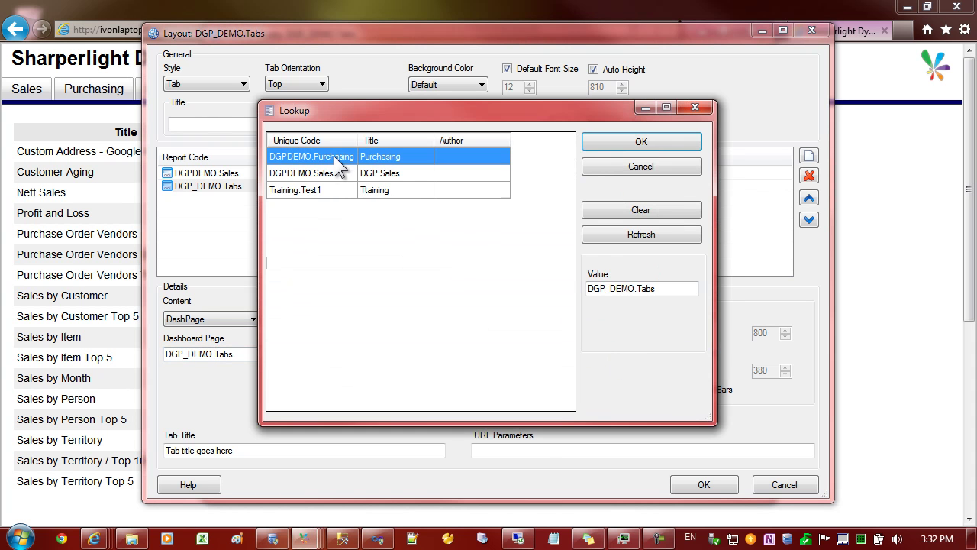
pyautogui.doubleClick(333, 155)
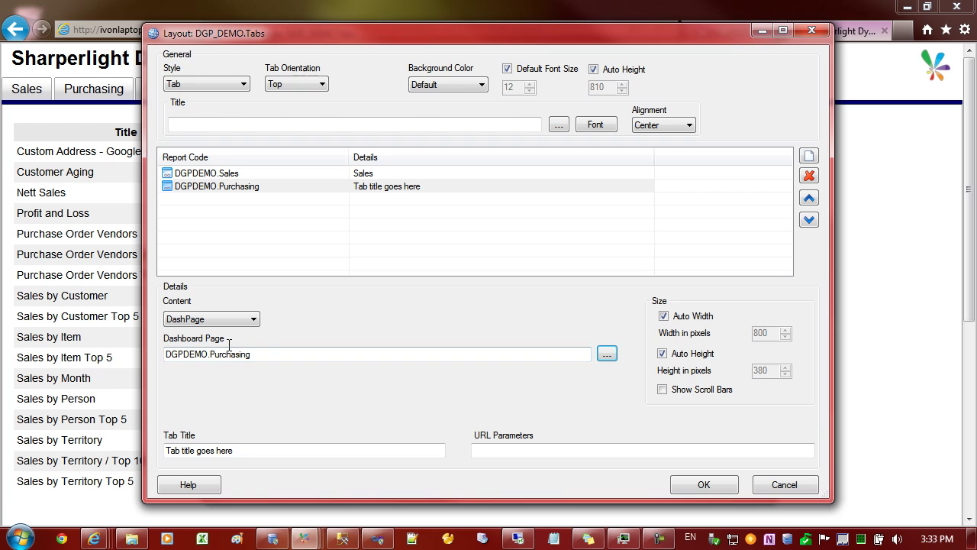
# Step: Set the tab title of the DGPDEMO.Purchasing entry to Purchasing
pyautogui.moveTo(252, 450); pyautogui.dragTo(104, 427)
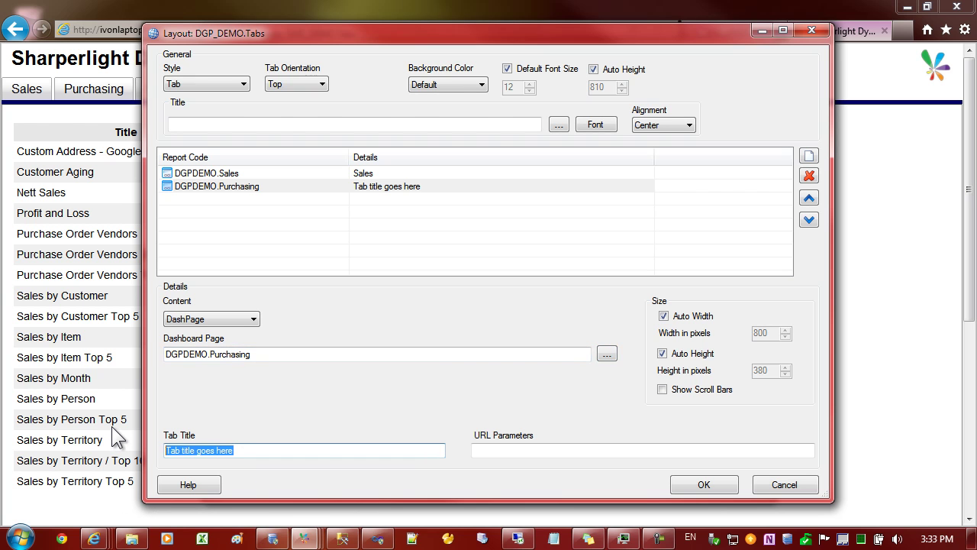
pyautogui.write('Pur')
pyautogui.press('BackSpace')
pyautogui.write('chasing')
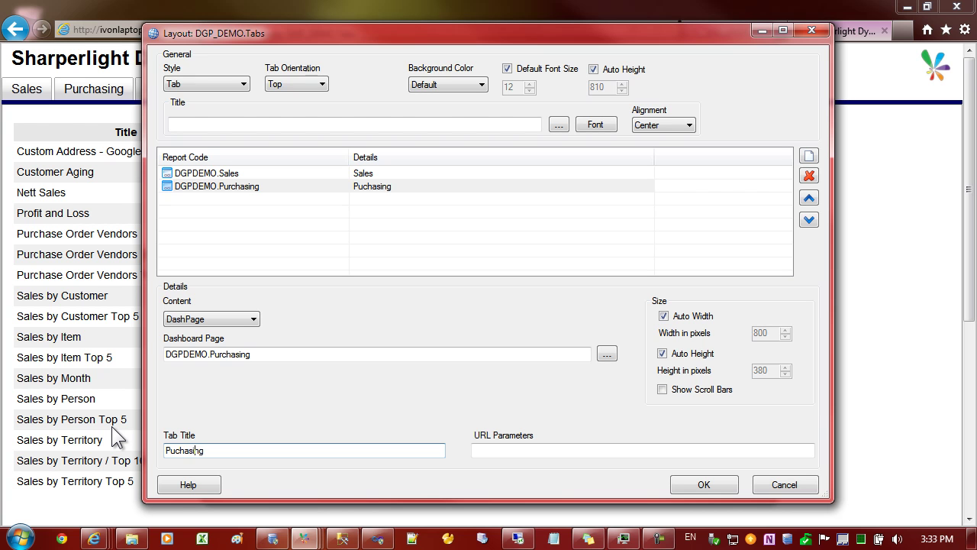
pyautogui.write('r')
pyautogui.click(264, 353)
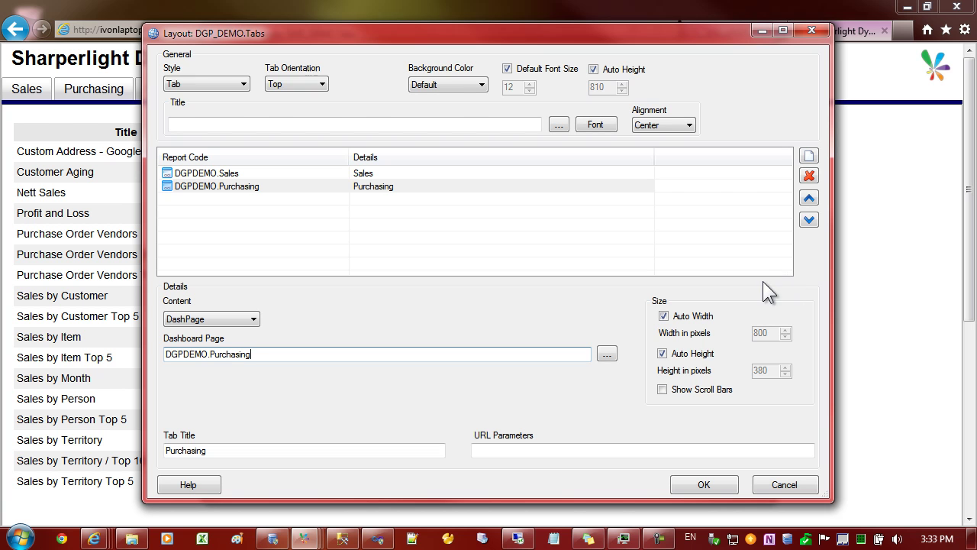
# Step: Add a third layout entry with Report content using the report code DGP_DEMO.ProfitAndLoss
pyautogui.click(809, 157)
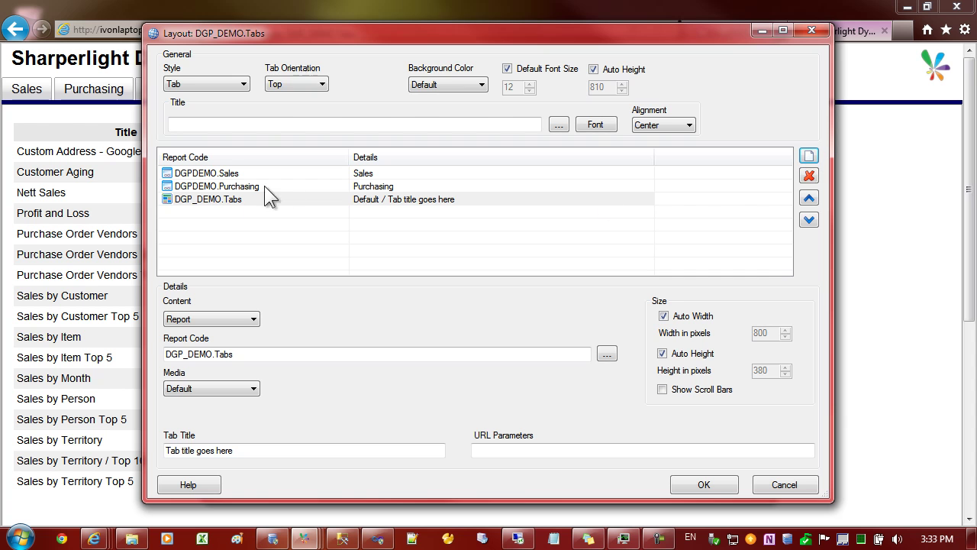
pyautogui.click(221, 199)
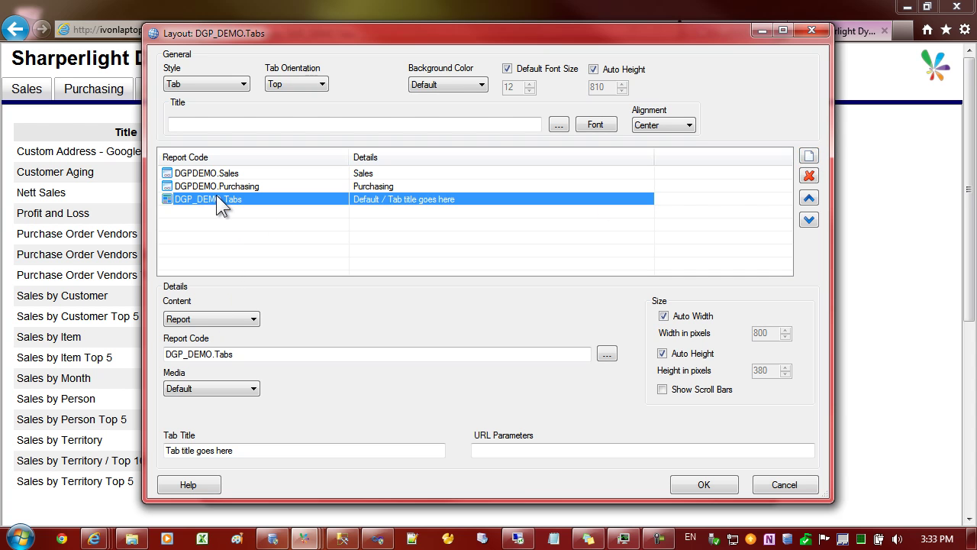
pyautogui.click(237, 320)
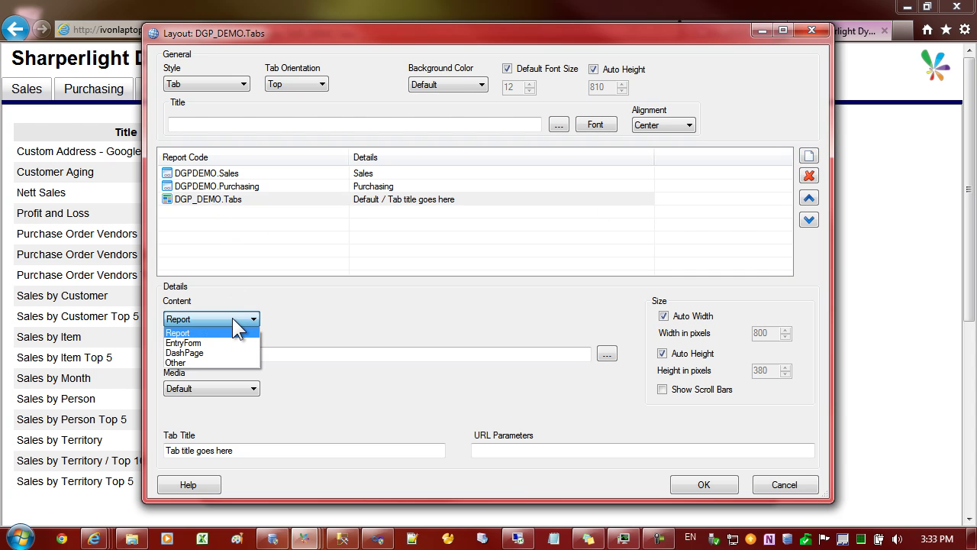
pyautogui.click(237, 327)
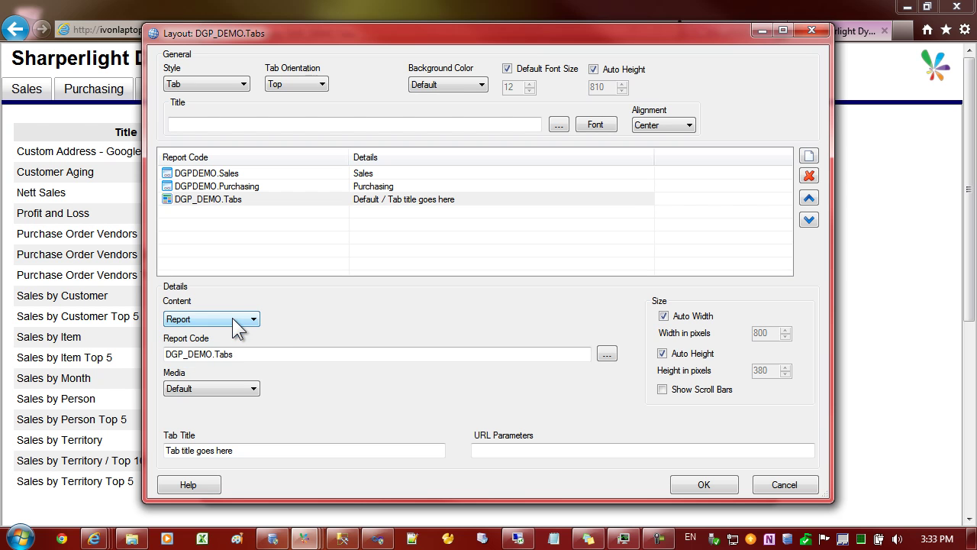
pyautogui.click(607, 354)
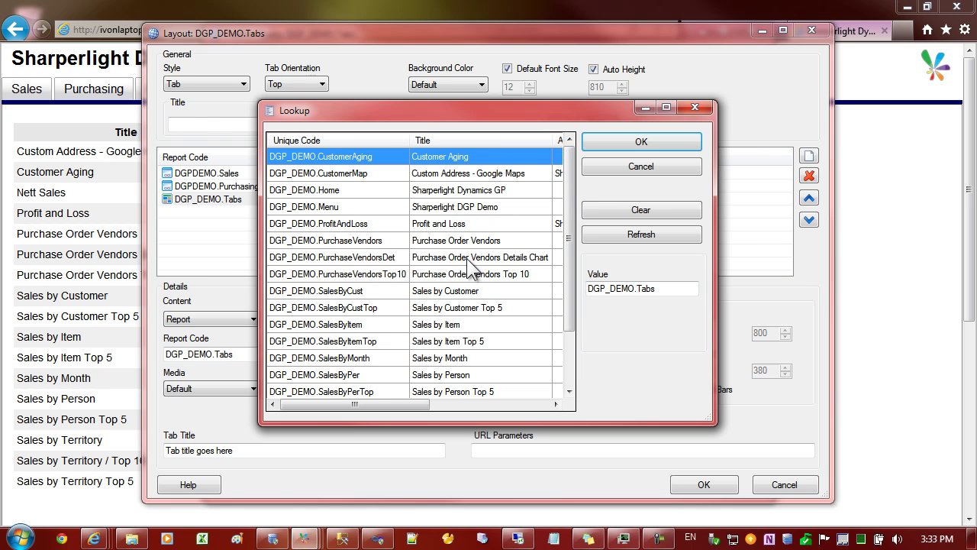
pyautogui.click(331, 226)
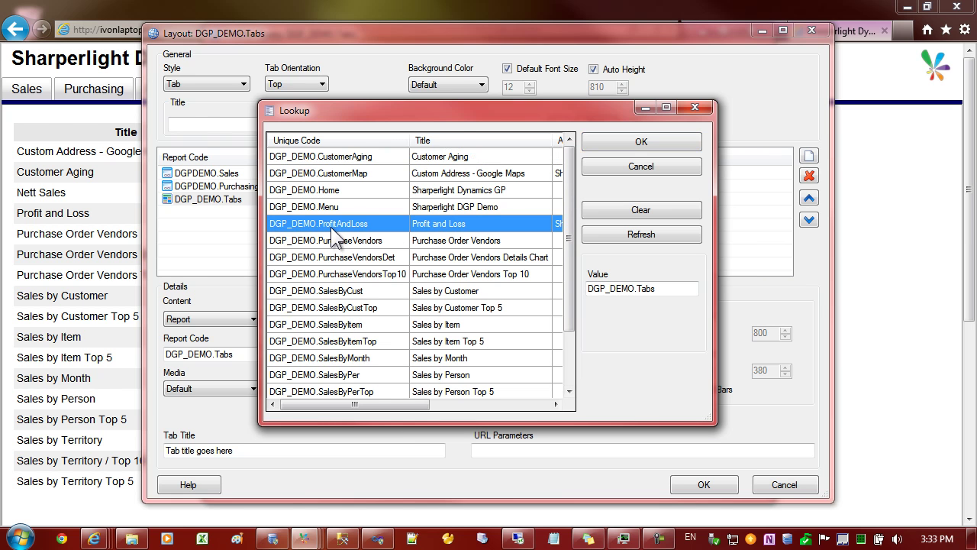
pyautogui.doubleClick(331, 223)
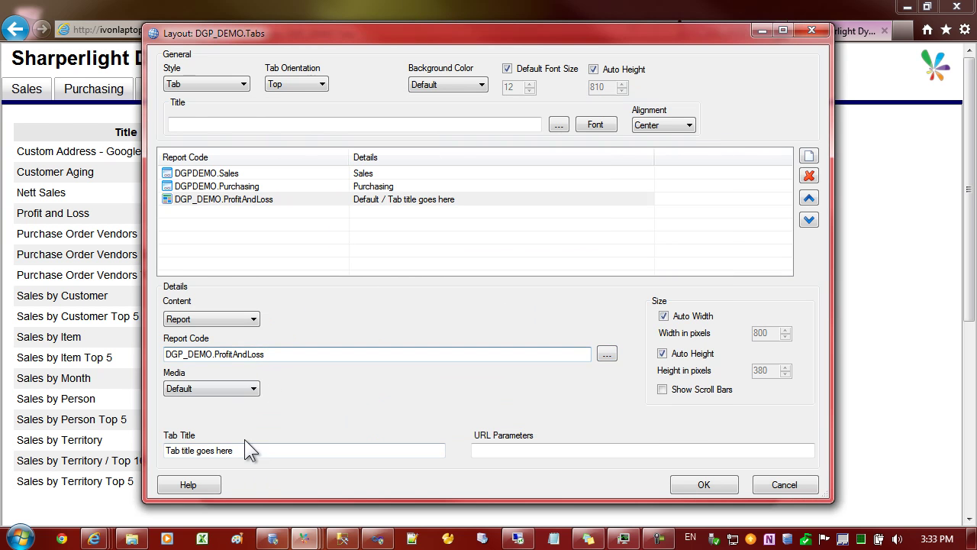
# Step: Set the tab title of the DGP_DEMO.ProfitAndLoss entry to Profit and Loss
pyautogui.moveTo(233, 451); pyautogui.dragTo(99, 426)
pyautogui.write('P')
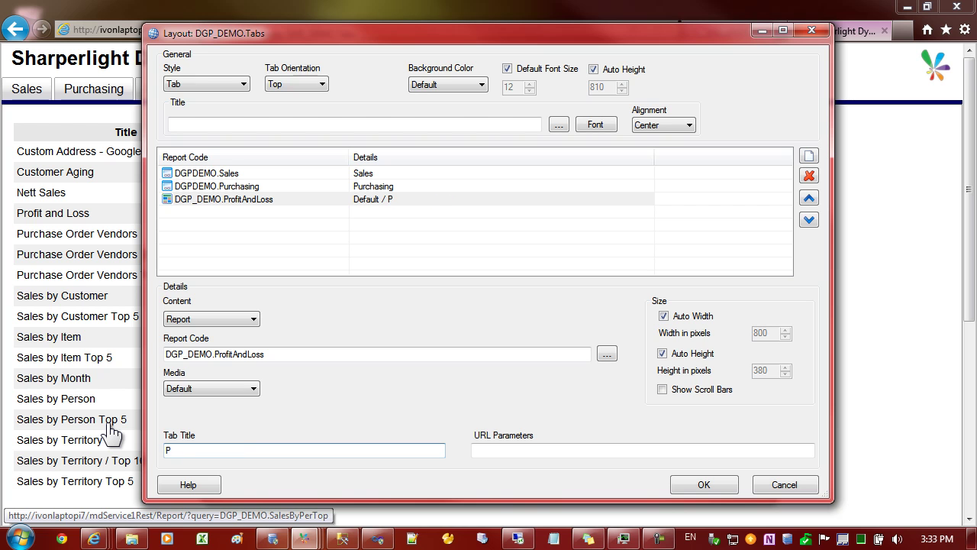
pyautogui.write('rofit and Loss')
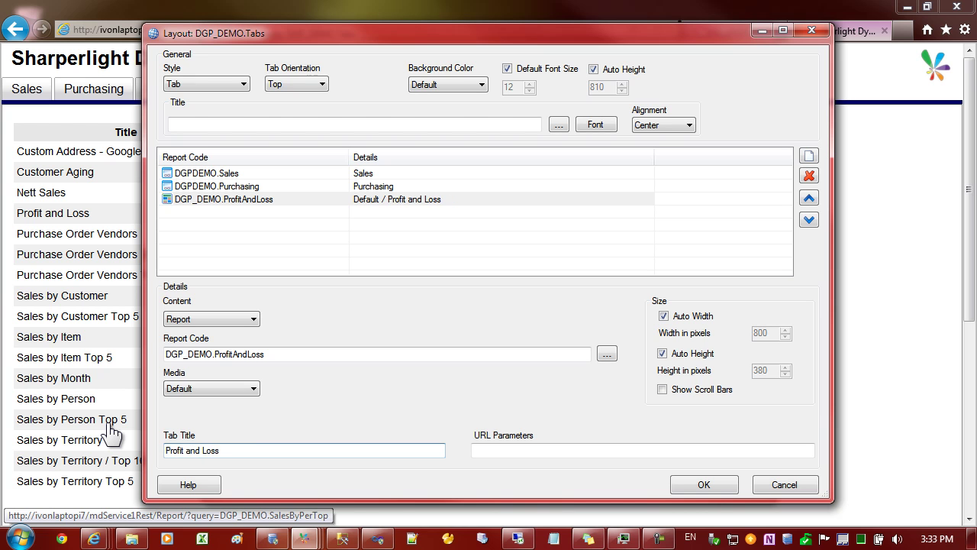
# Step: Add a fourth layout entry with Report content using the report code DGP_DEMO.Menu
pyautogui.click(806, 156)
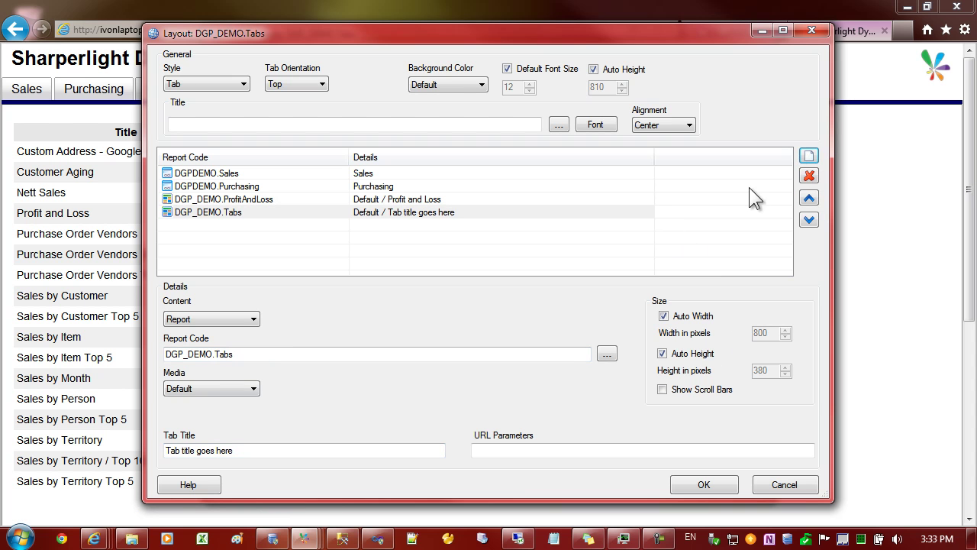
pyautogui.click(231, 213)
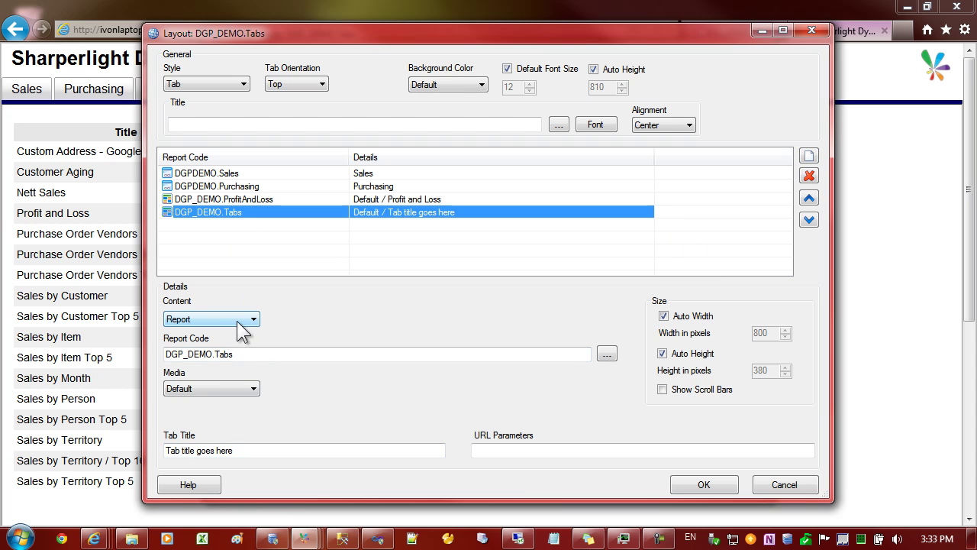
pyautogui.click(251, 354)
pyautogui.click(607, 353)
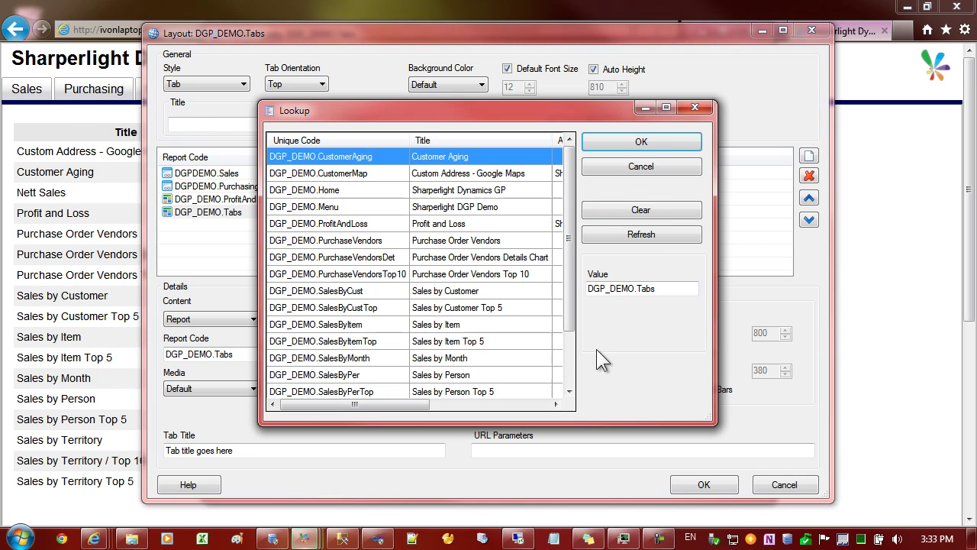
pyautogui.click(294, 207)
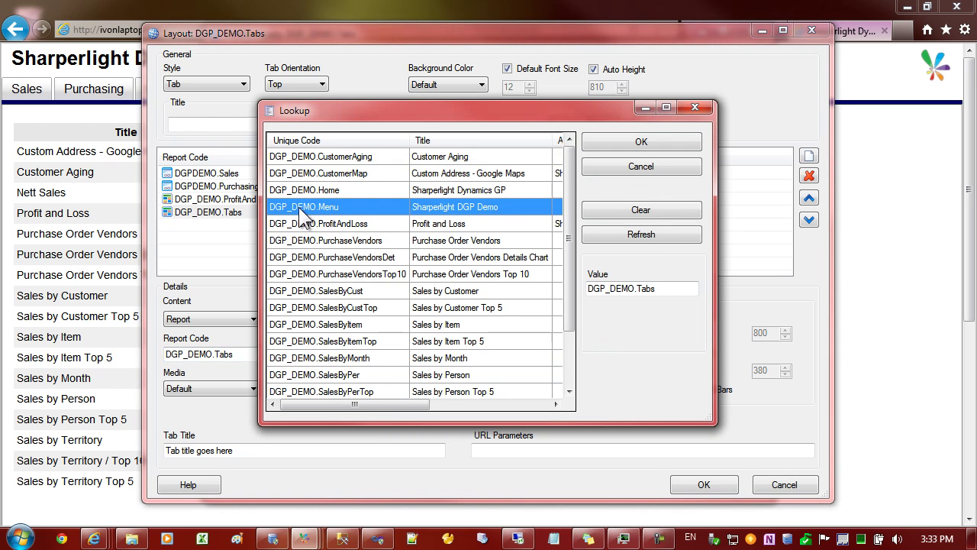
pyautogui.doubleClick(314, 204)
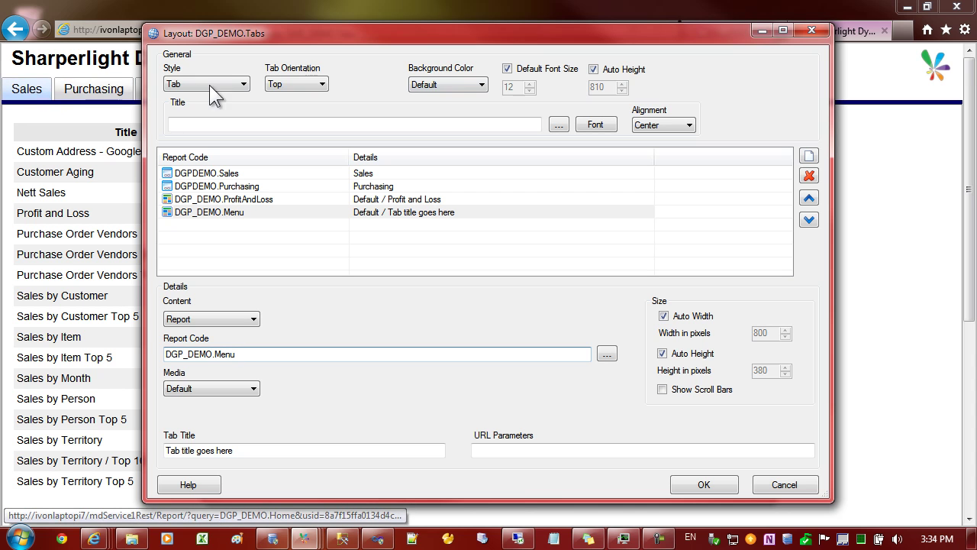
# Step: Set the tab layout's font size to 16 and its background color to DarkRed, and apply the changes to the published query
pyautogui.click(522, 70)
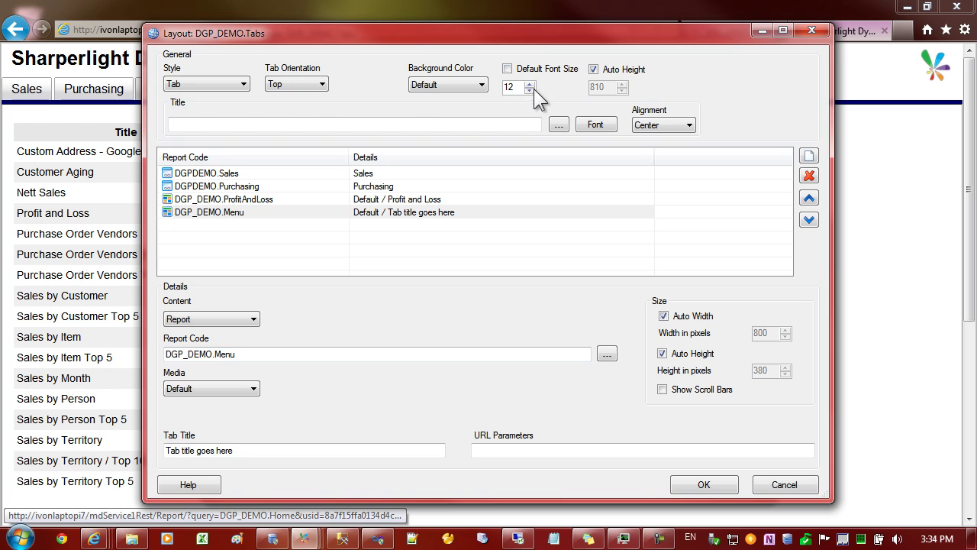
pyautogui.moveTo(520, 87); pyautogui.dragTo(487, 85)
pyautogui.click(419, 86)
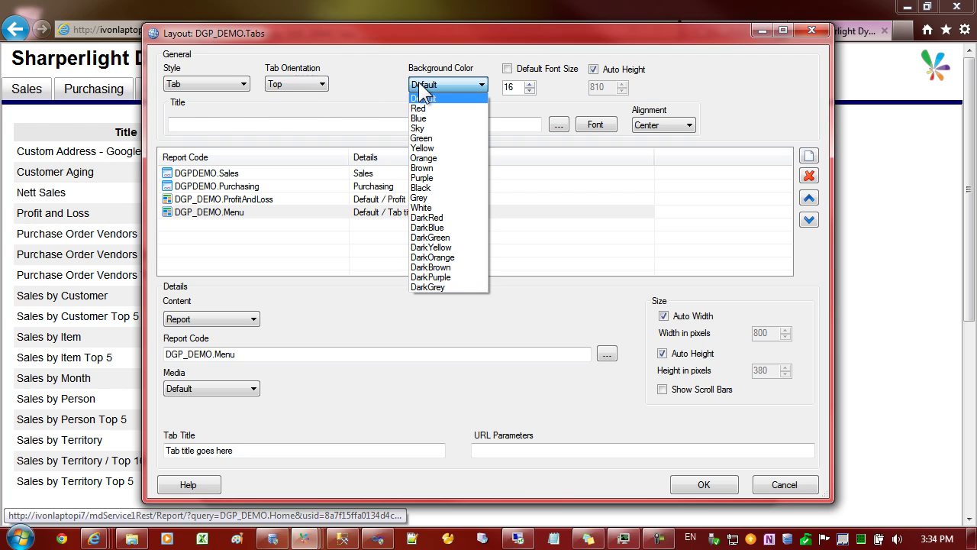
pyautogui.click(443, 217)
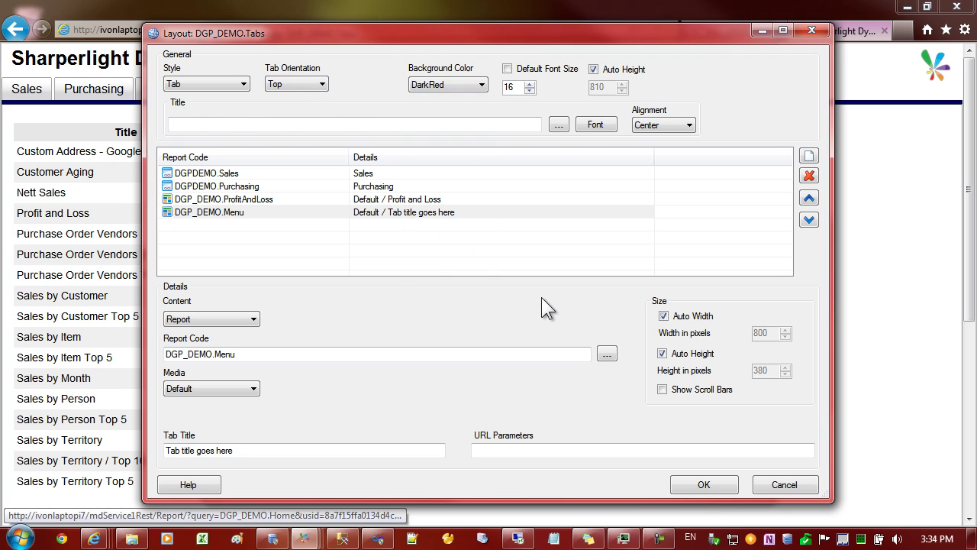
pyautogui.click(700, 486)
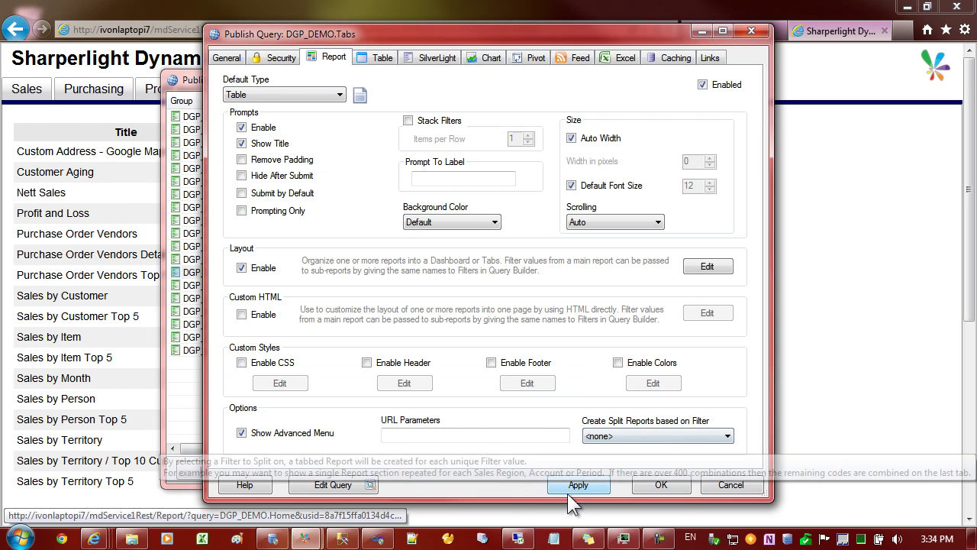
pyautogui.click(566, 485)
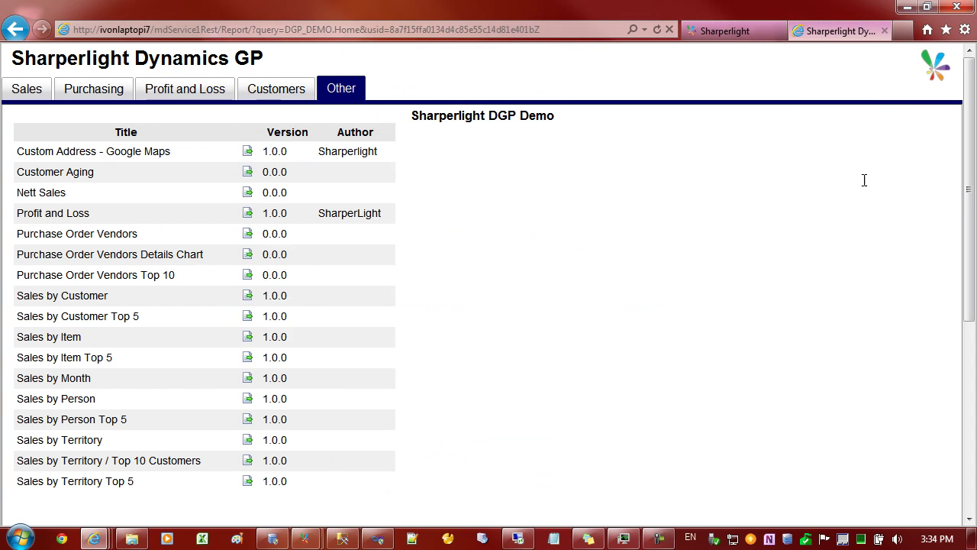
# Step: Switch to Internet Explorer, close the Sharperlight Dynamics GP report, and open the Tabs report from the published queries list
pyautogui.click(884, 30)
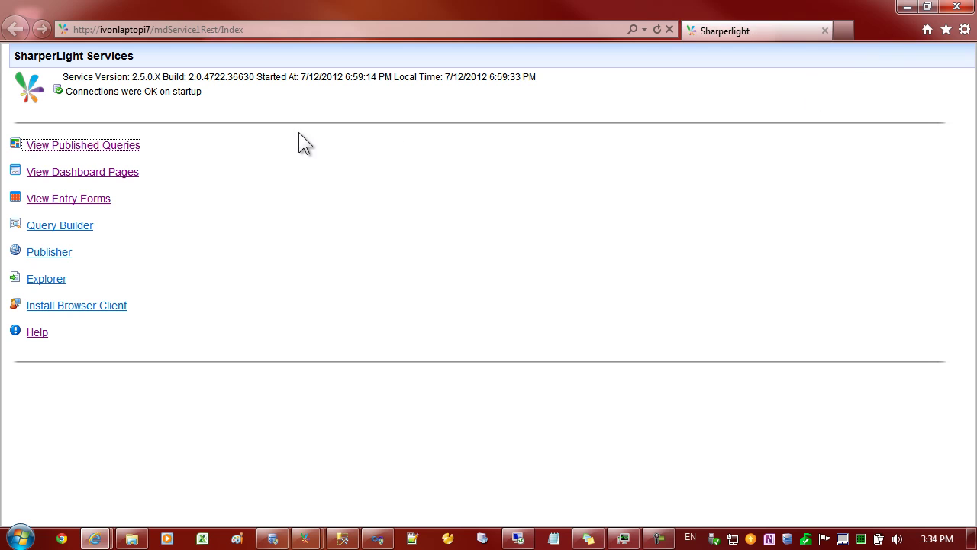
pyautogui.click(104, 145)
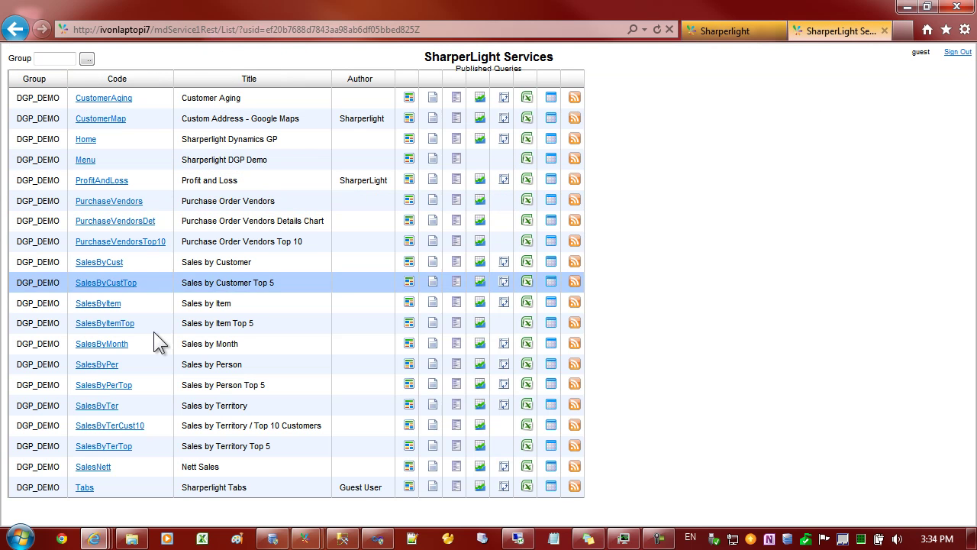
pyautogui.click(84, 487)
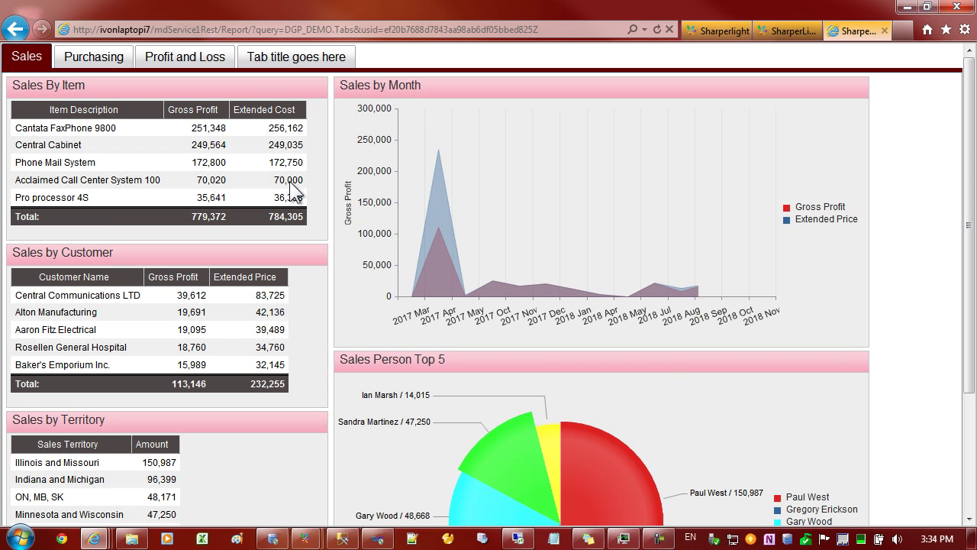
# Step: View the report's Purchasing, Profit and Loss and untitled fourth pages, and return to the Sales page
pyautogui.moveTo(60, 92)
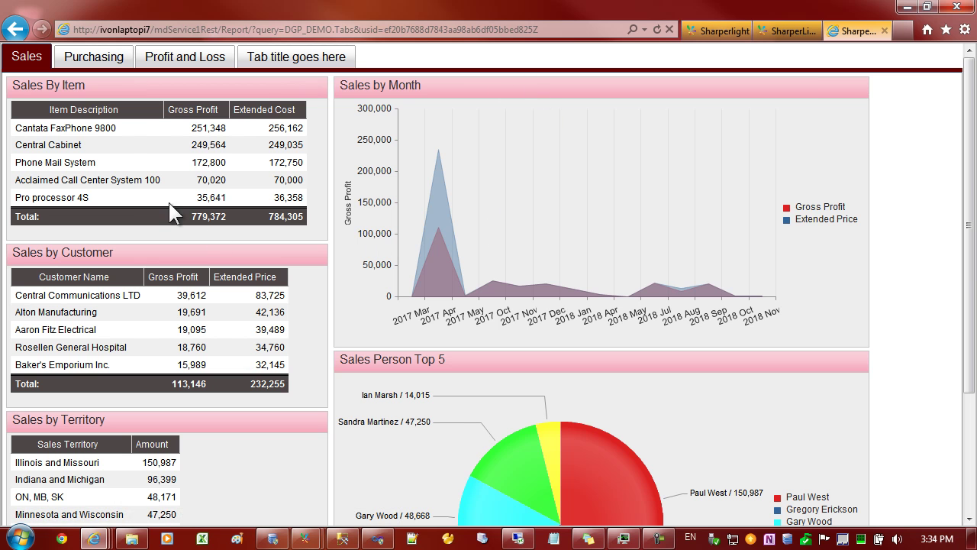
pyautogui.click(105, 62)
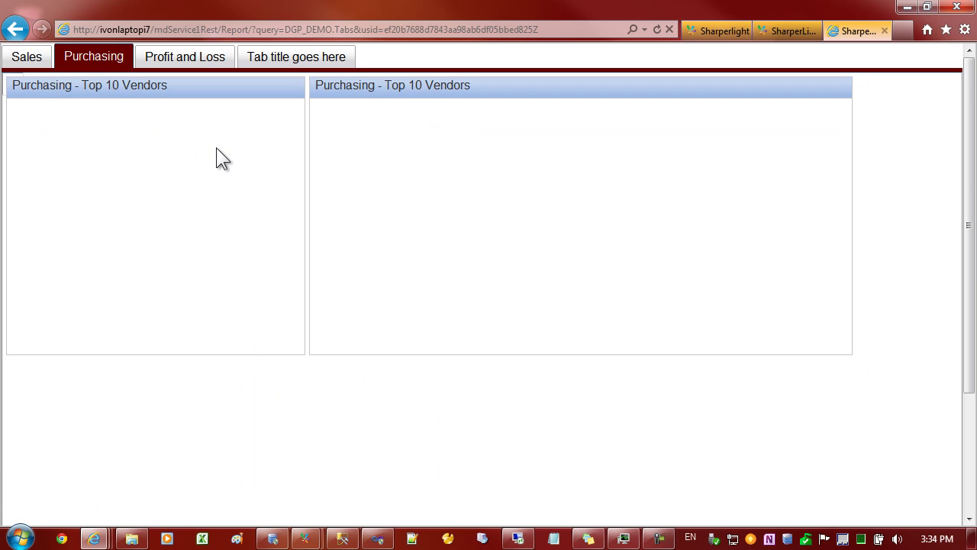
pyautogui.click(185, 57)
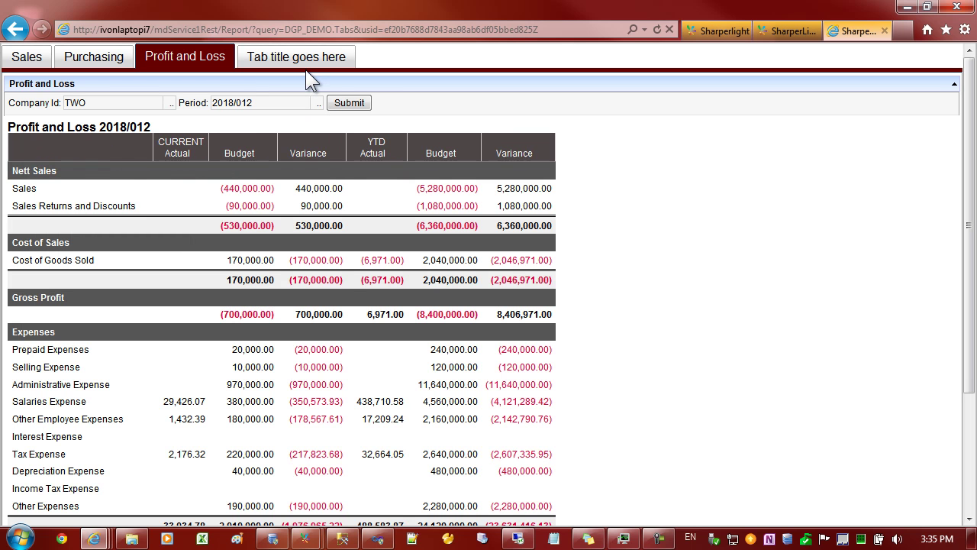
pyautogui.click(289, 65)
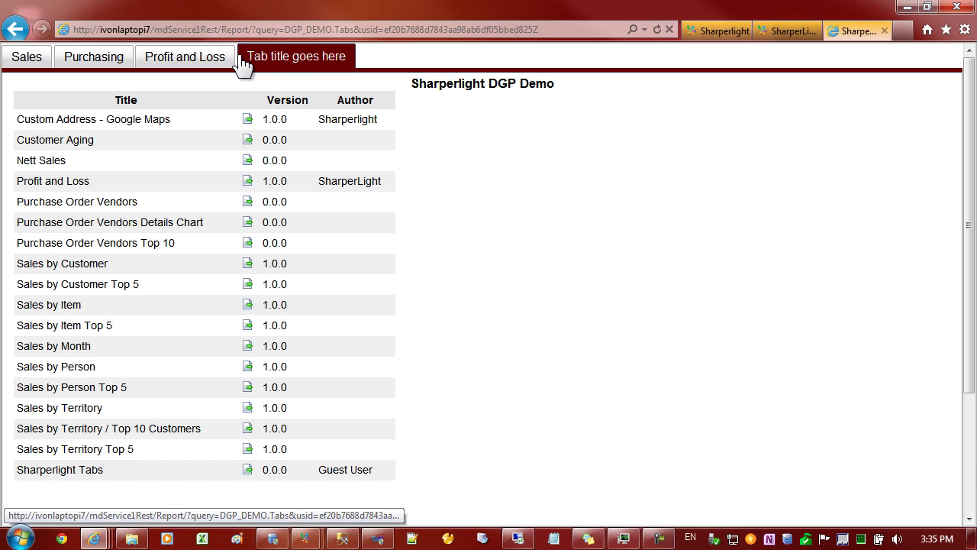
pyautogui.click(29, 60)
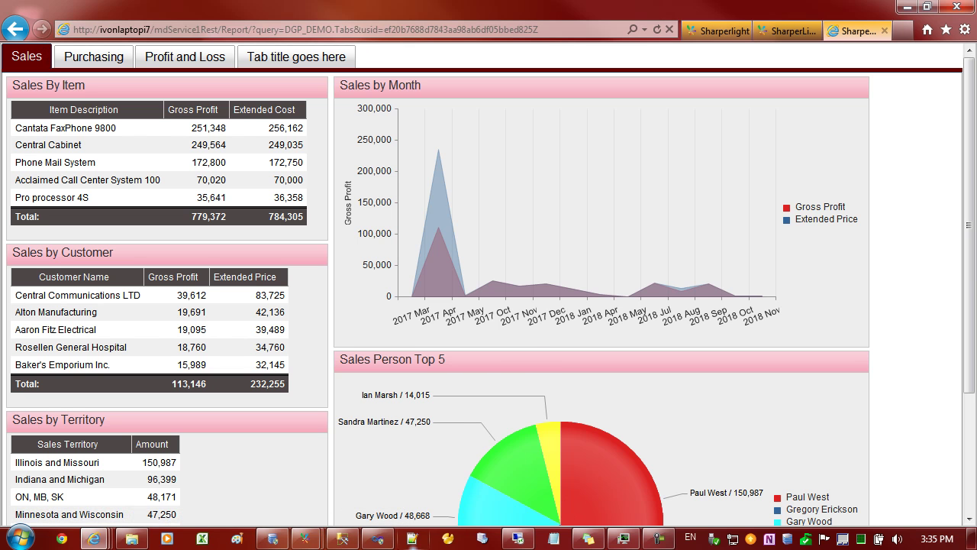
# Step: Switch back to Publisher, open the DGP_DEMO.Tabs layout for editing, and set its overall title to Sharperlight Tabs
pyautogui.moveTo(305, 538)
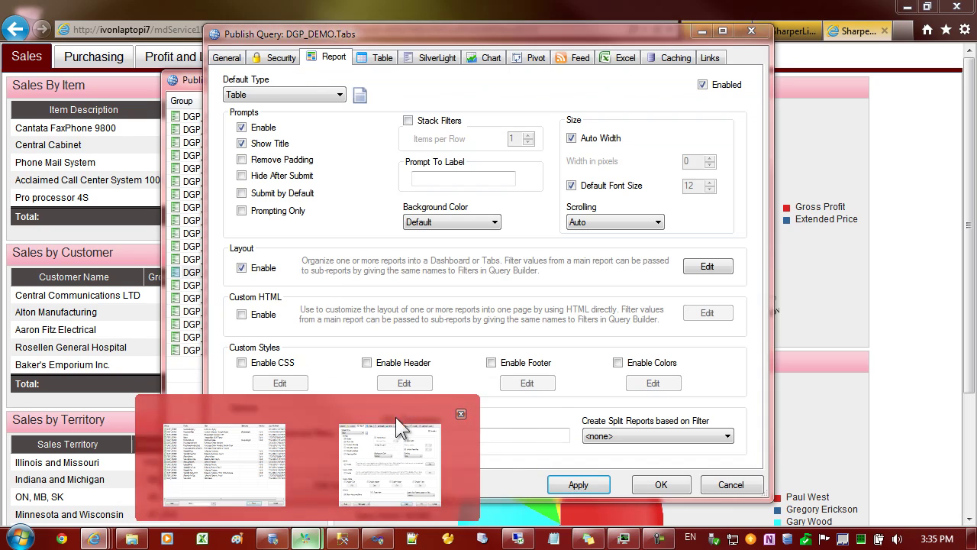
pyautogui.click(393, 421)
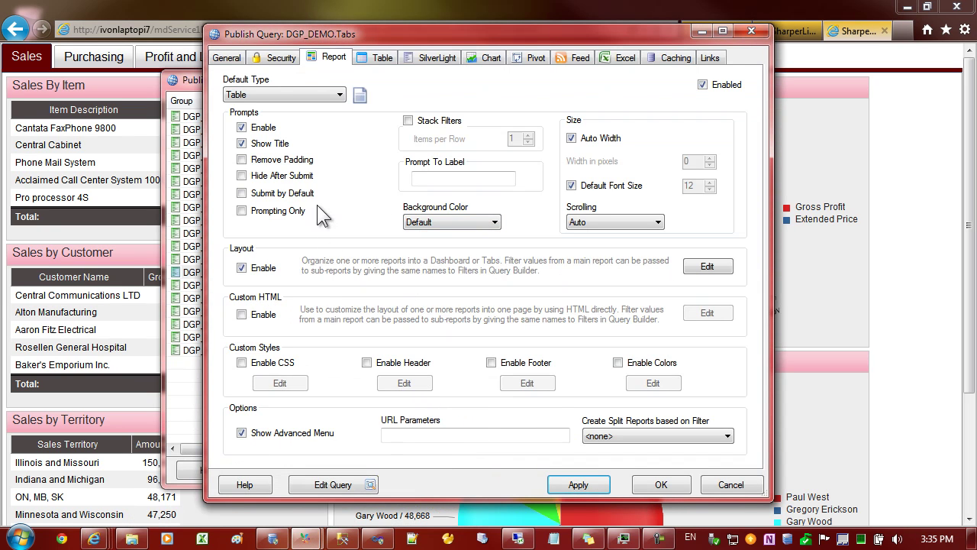
pyautogui.click(687, 267)
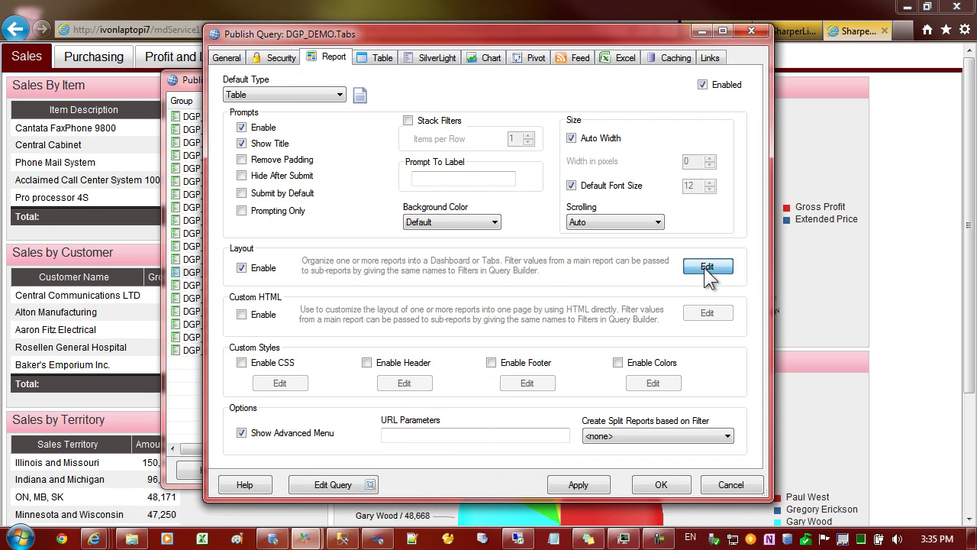
pyautogui.click(206, 128)
pyautogui.write('S')
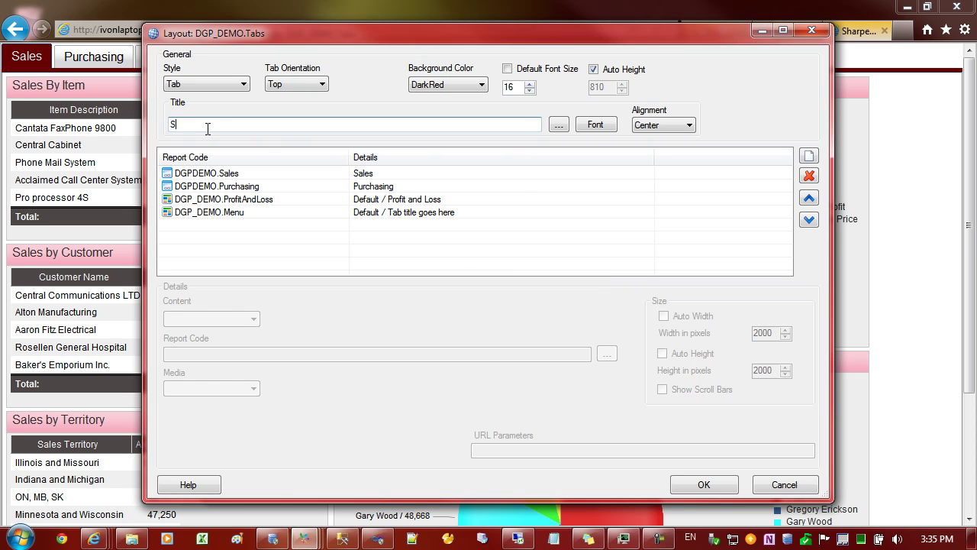
pyautogui.write('harperlight Tabs')
# Step: Set the tab title of the DGP_DEMO.Menu entry to Other, and apply the layout changes to the published query
pyautogui.click(350, 213)
pyautogui.click(231, 450)
pyautogui.moveTo(231, 451); pyautogui.dragTo(113, 418)
pyautogui.write('Other')
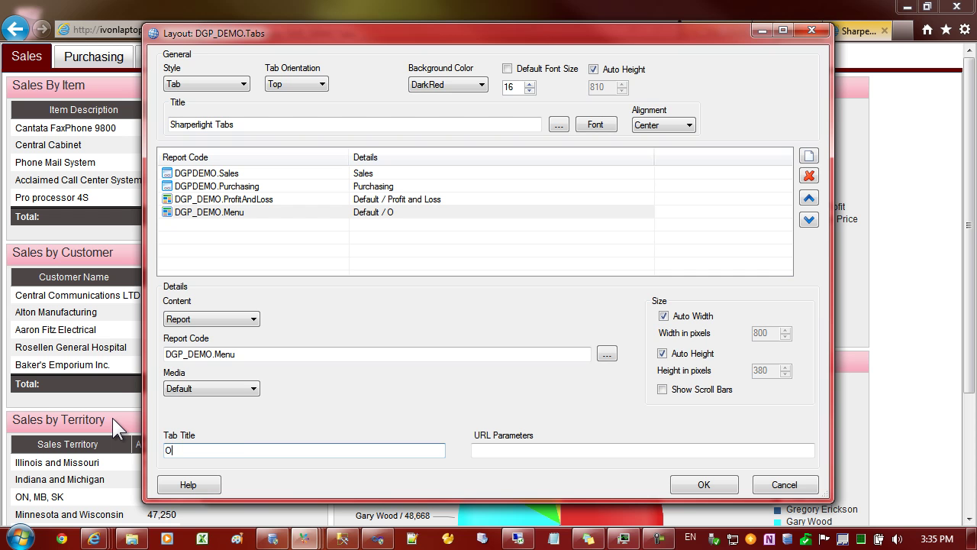
pyautogui.click(696, 487)
pyautogui.click(590, 481)
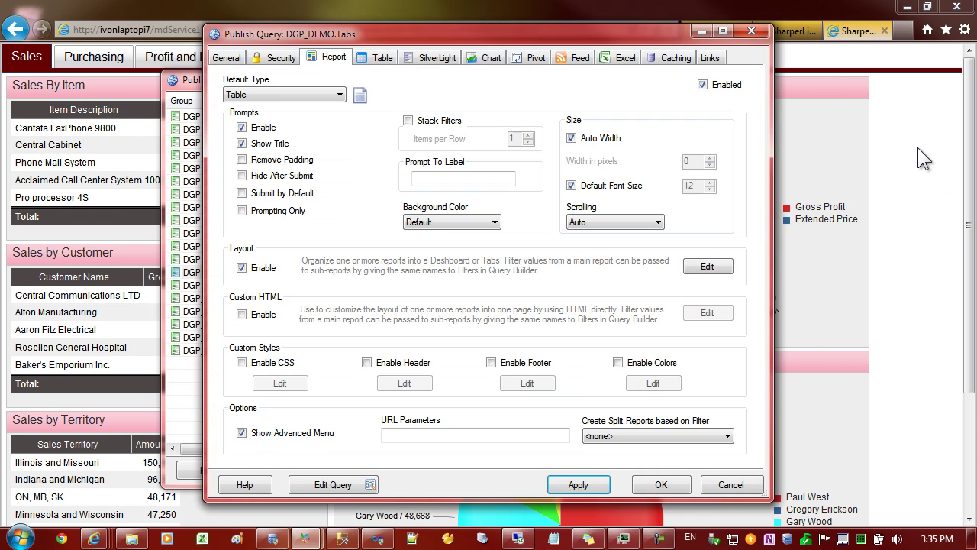
# Step: Refresh the Tabs report in the browser and examine the heading above its tabs
pyautogui.click(917, 148)
pyautogui.click(661, 29)
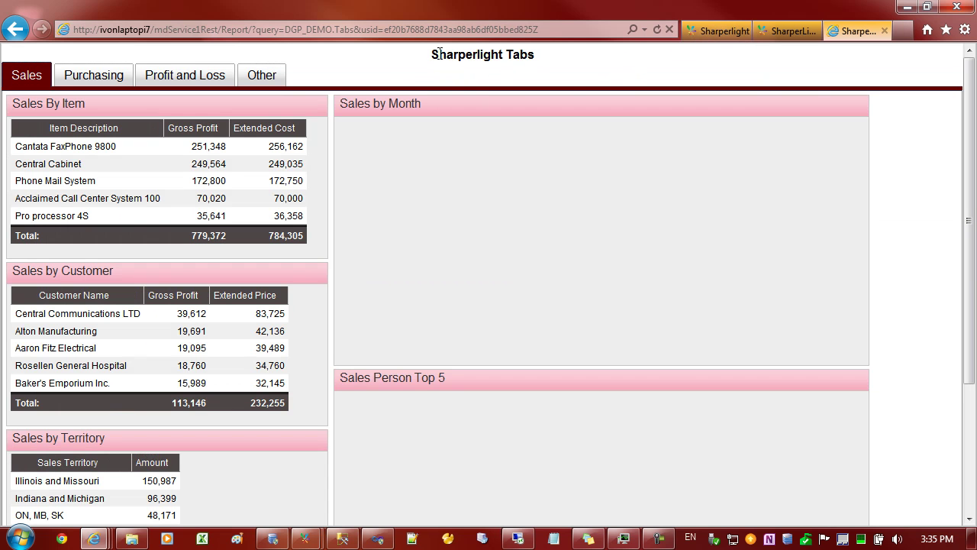
pyautogui.moveTo(432, 53); pyautogui.dragTo(534, 54)
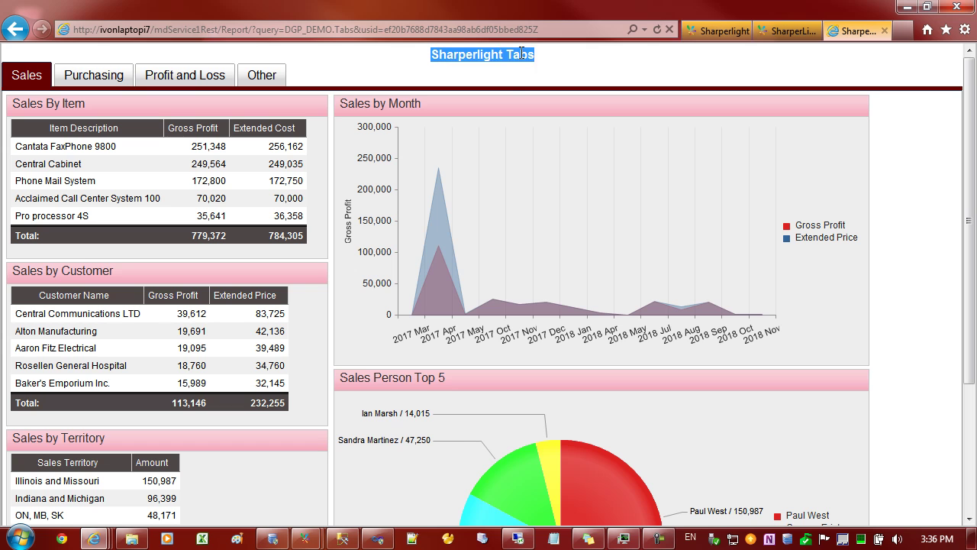
pyautogui.click(511, 52)
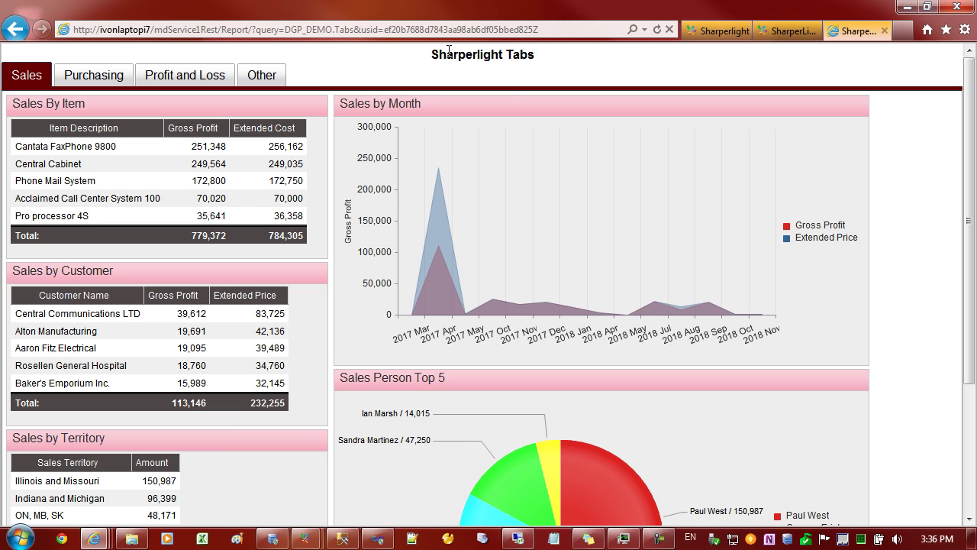
pyautogui.moveTo(447, 52); pyautogui.dragTo(512, 52)
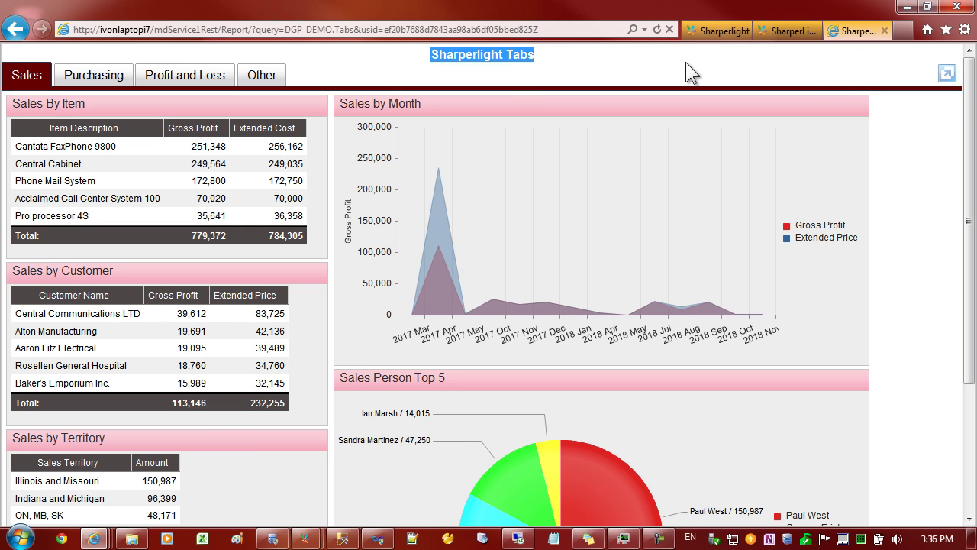
# Step: Return to Publisher, clear the overall title from the DGP_DEMO.Tabs layout, and accept the layout
pyautogui.moveTo(313, 537)
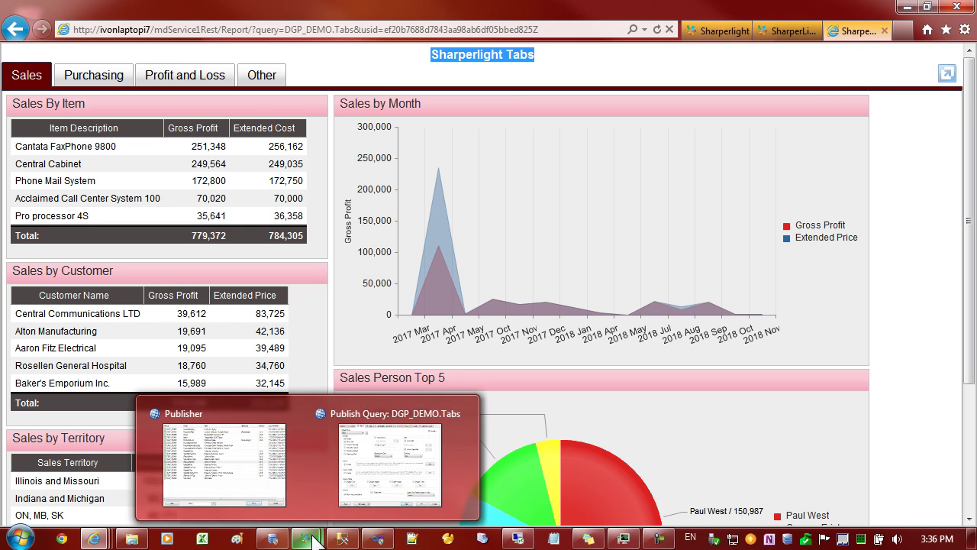
pyautogui.click(347, 484)
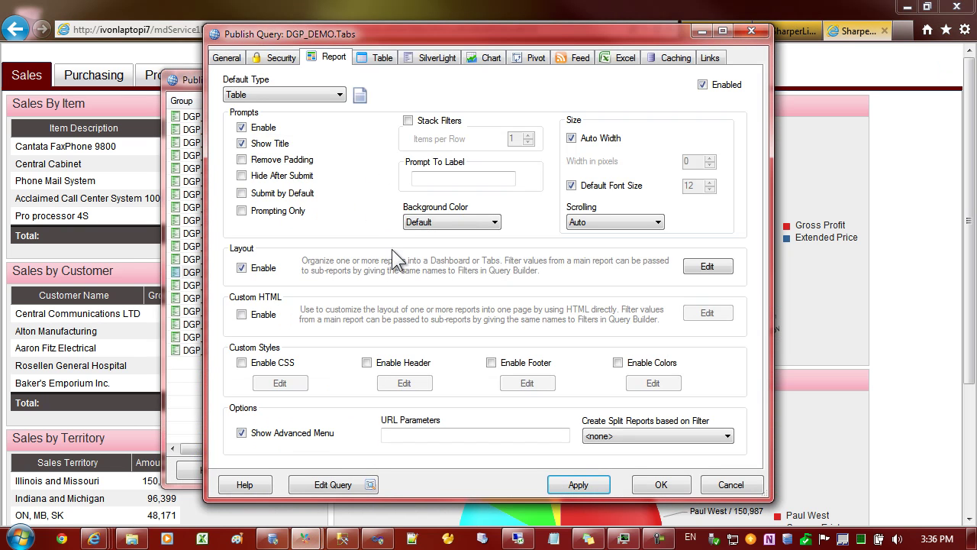
pyautogui.click(708, 266)
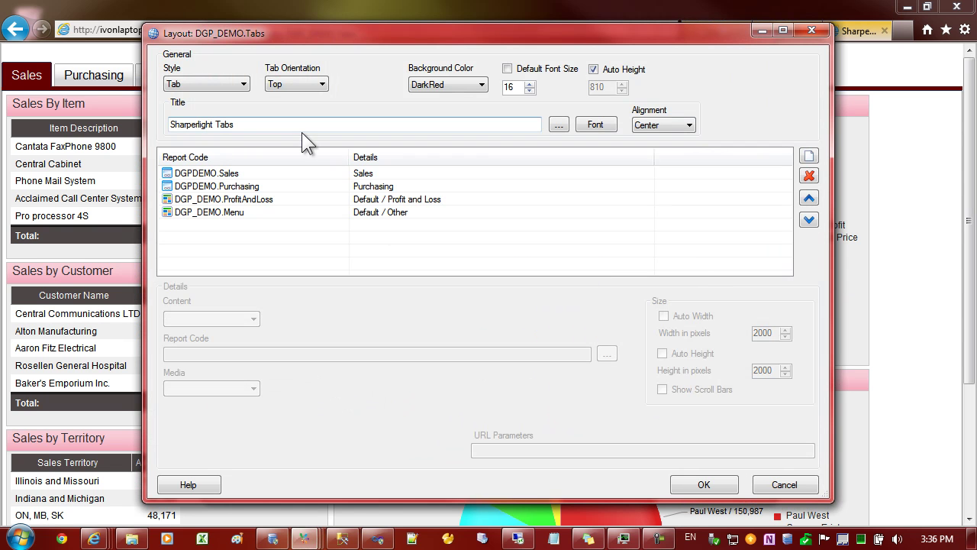
pyautogui.moveTo(253, 126); pyautogui.dragTo(112, 124)
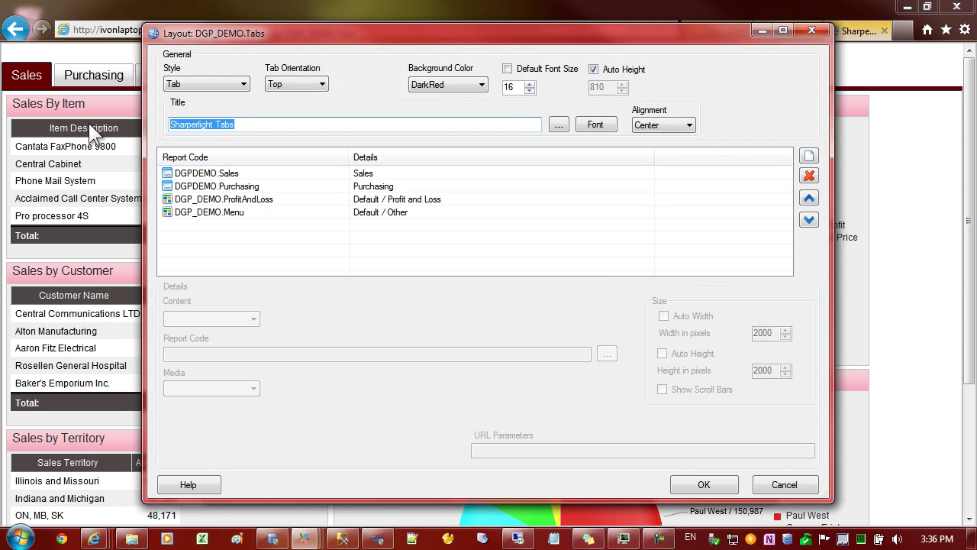
pyautogui.press('BackSpace')
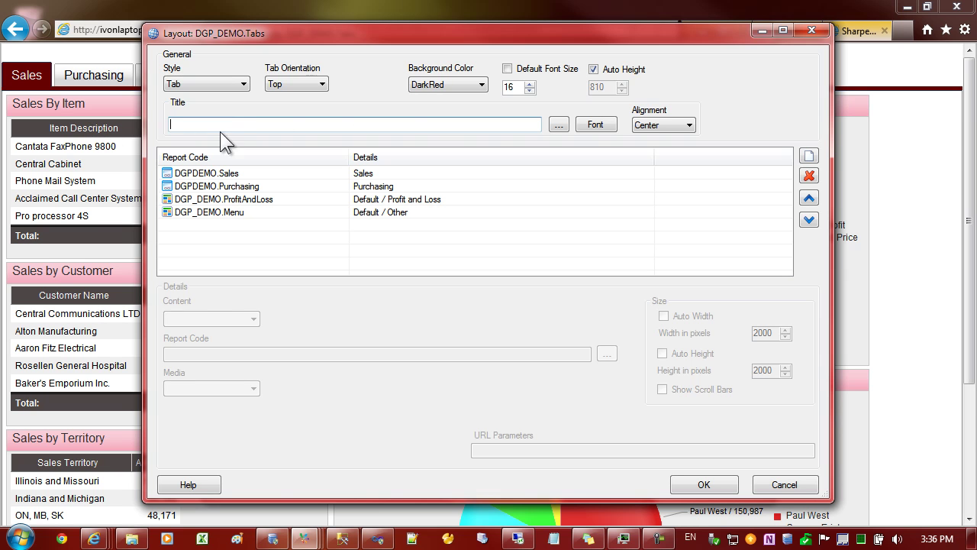
pyautogui.click(704, 484)
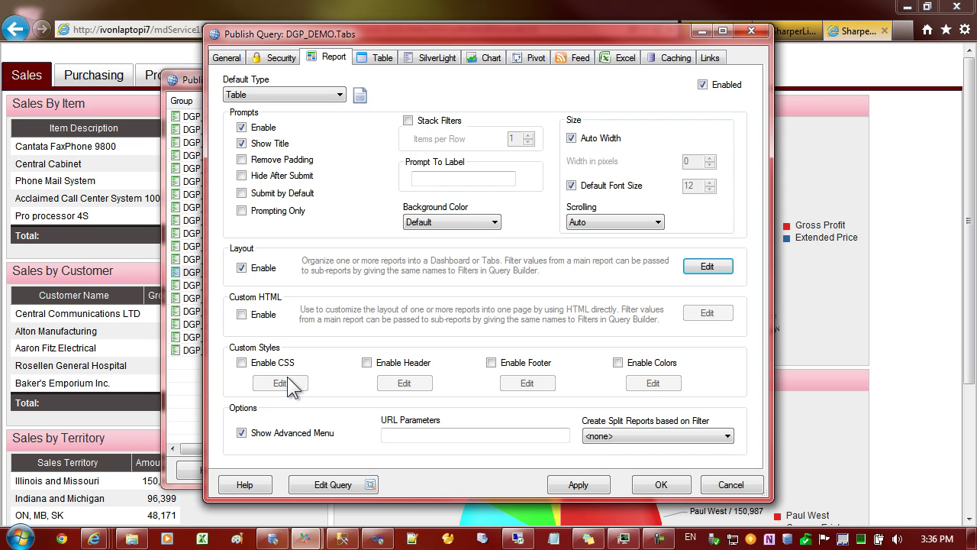
# Step: Enable the custom header for the report and delete all of its default HTML
pyautogui.click(386, 364)
pyautogui.click(410, 383)
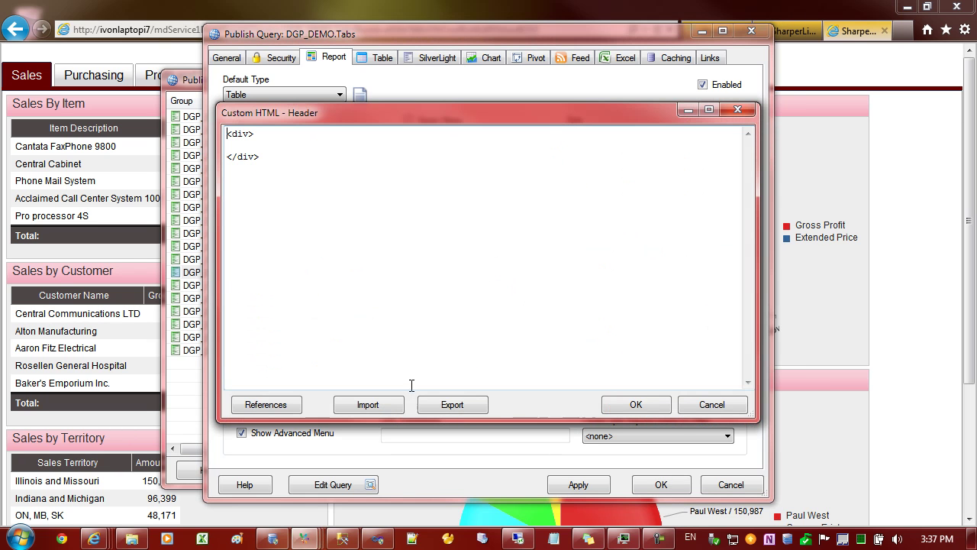
pyautogui.hotkey('ctrl', 'a')
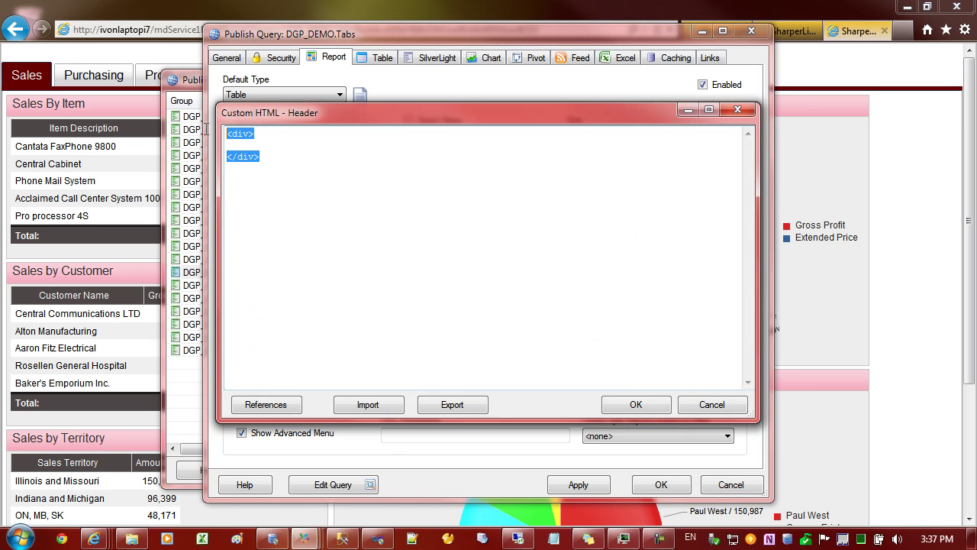
pyautogui.press('Delete')
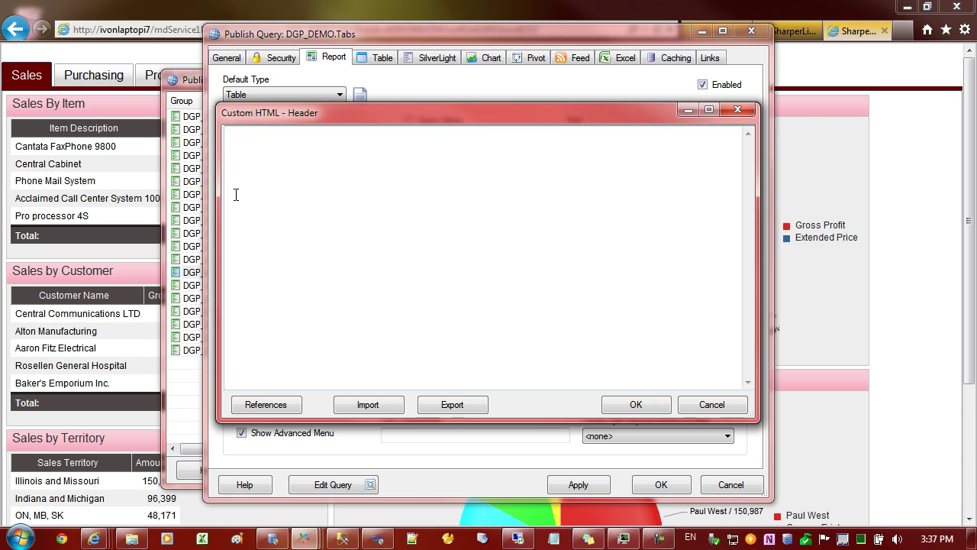
# Step: Insert the Custom Report Header HTML template from the Publisher references into the empty header, accept it, and apply the changes
pyautogui.click(277, 406)
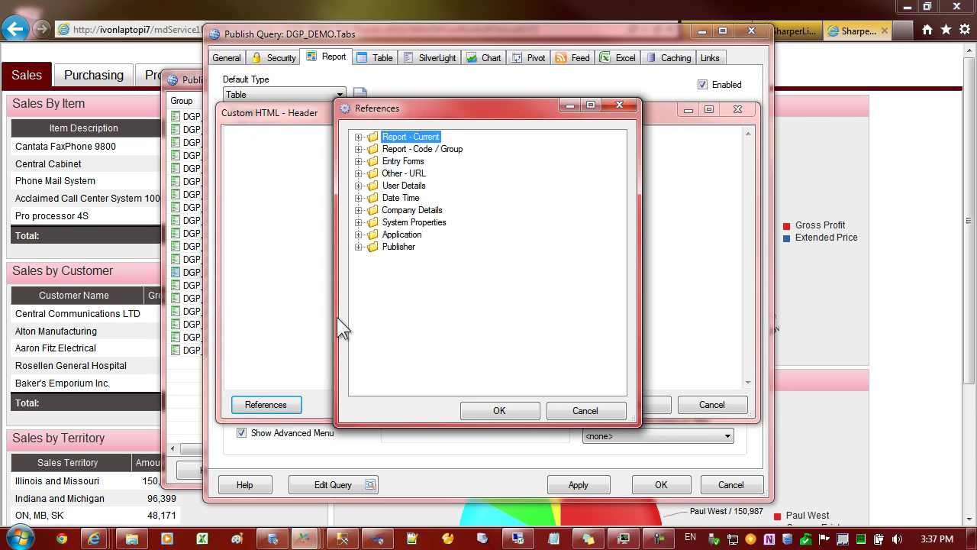
pyautogui.click(358, 246)
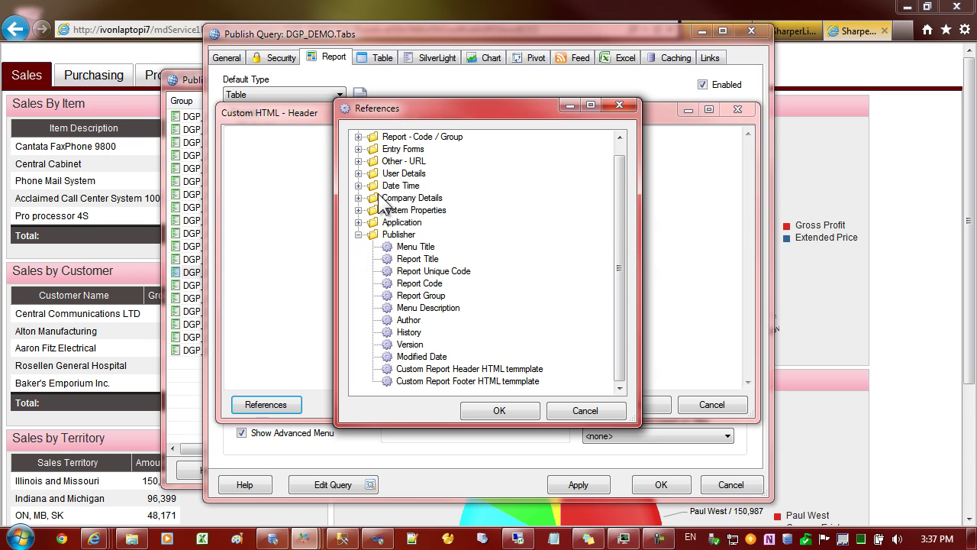
pyautogui.scroll(1, 394, 176)
pyautogui.click(401, 136)
pyautogui.click(358, 137)
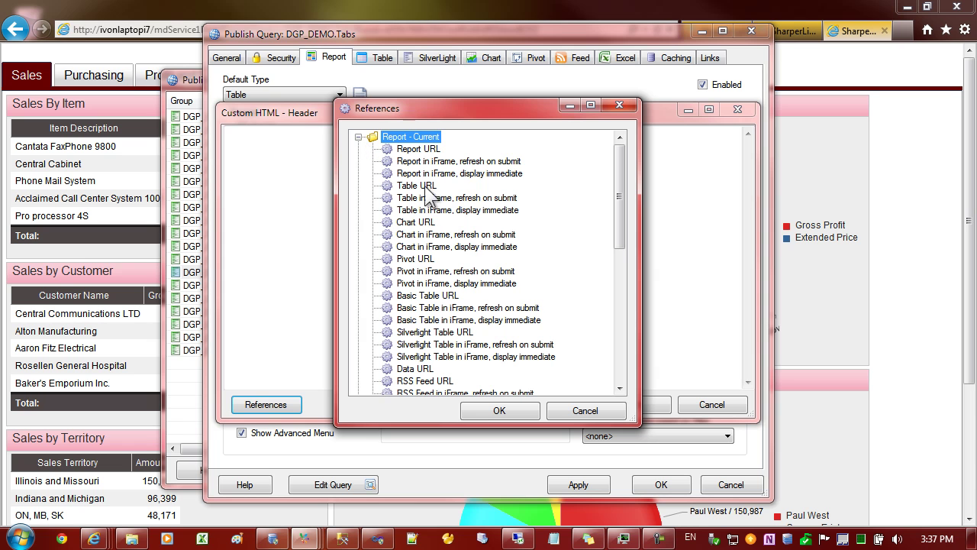
pyautogui.click(358, 137)
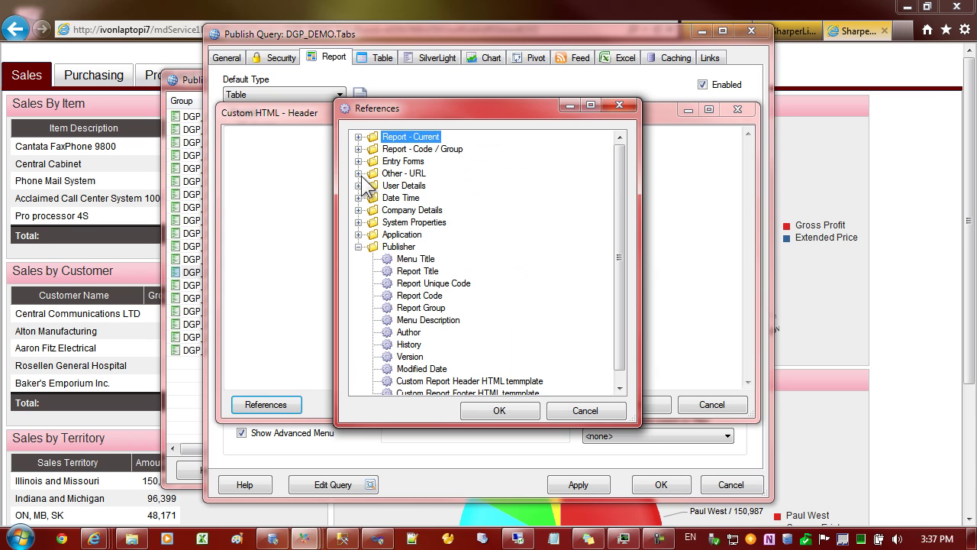
pyautogui.click(358, 186)
pyautogui.click(358, 185)
pyautogui.scroll(-1, 477, 368)
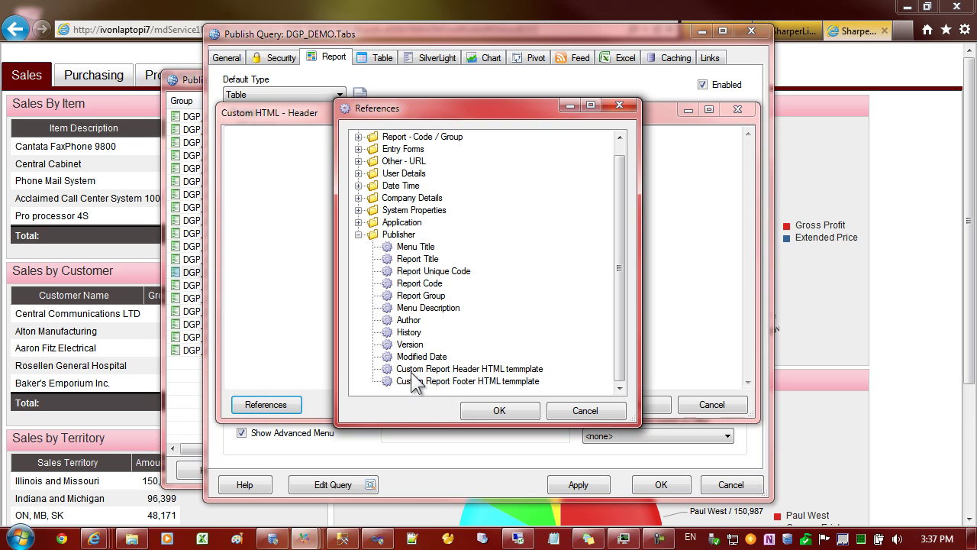
pyautogui.doubleClick(469, 369)
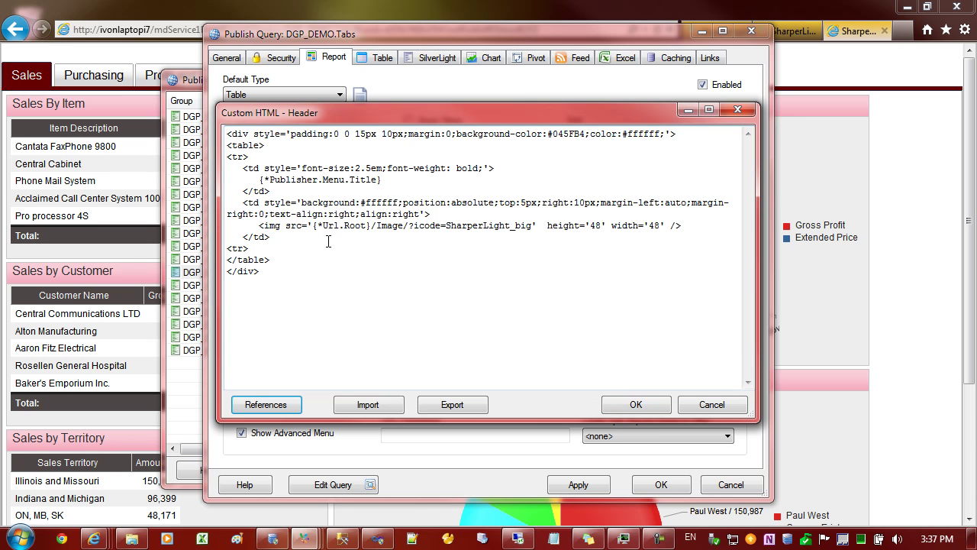
pyautogui.click(635, 404)
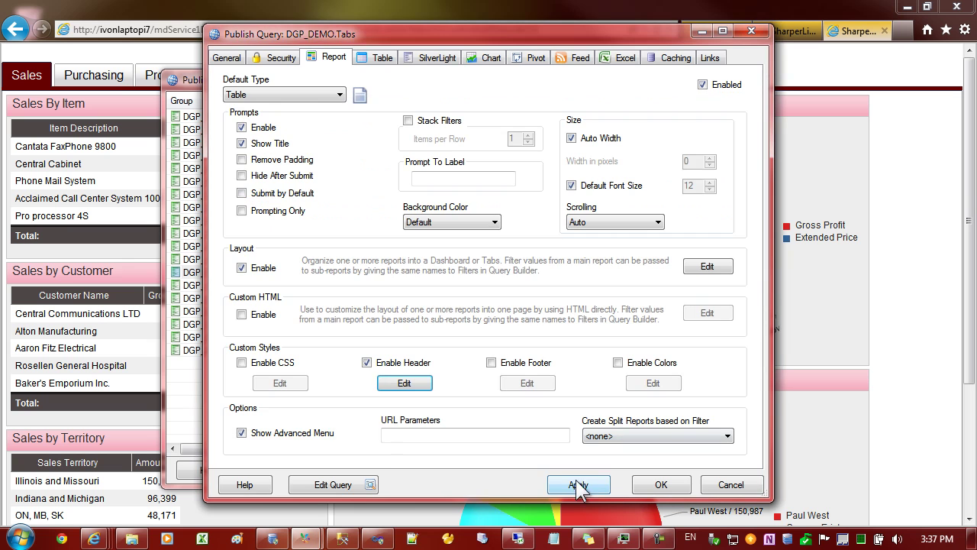
pyautogui.click(586, 488)
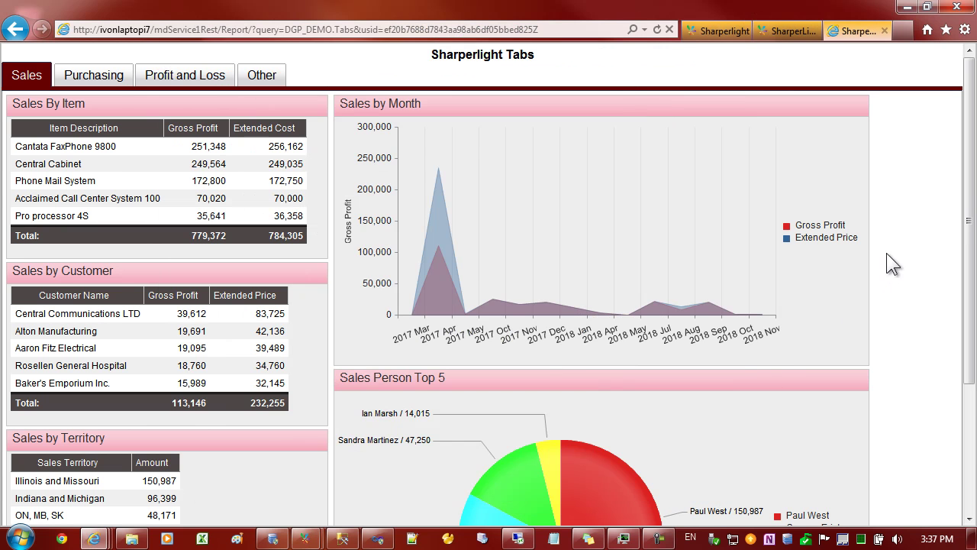
# Step: Refresh the Tabs report in the browser and examine the title and logo in its header
pyautogui.click(658, 30)
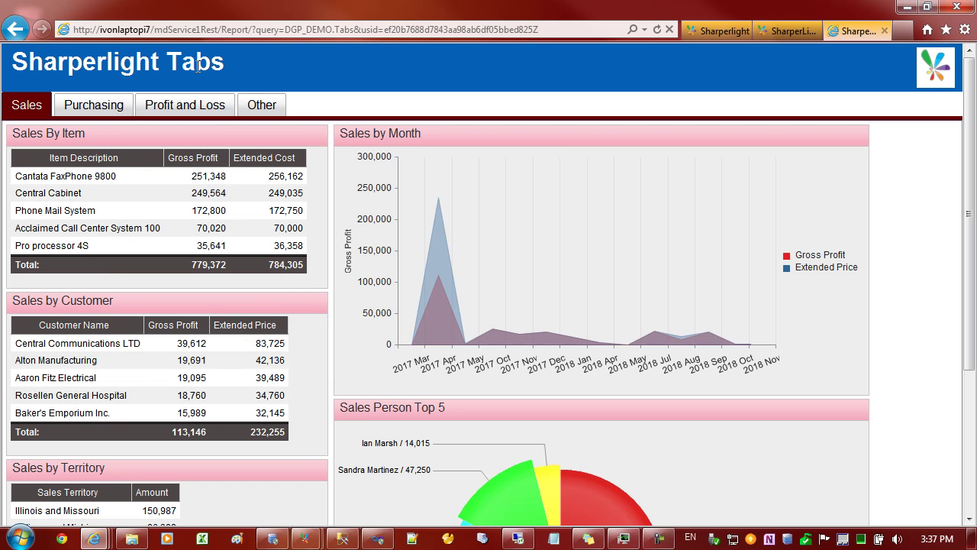
pyautogui.tripleClick(202, 61)
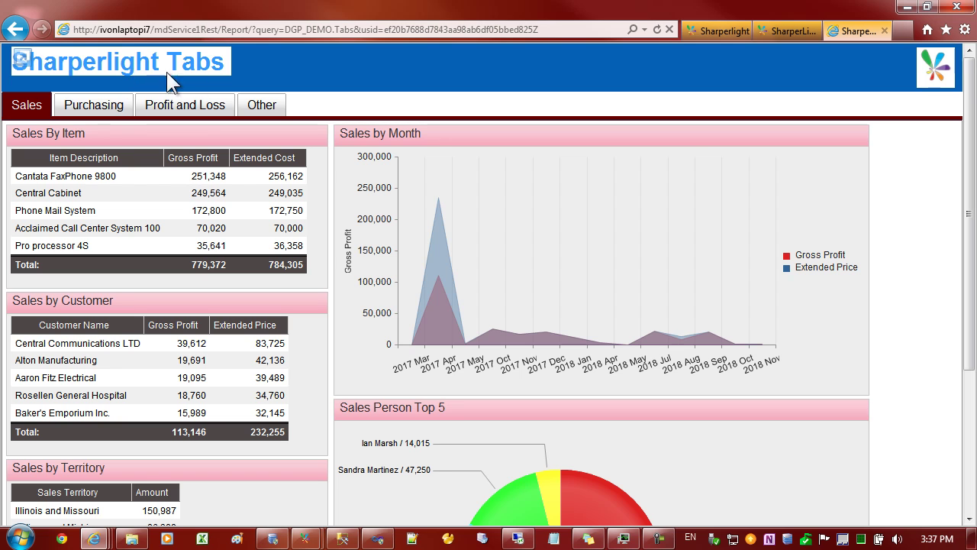
pyautogui.click(225, 65)
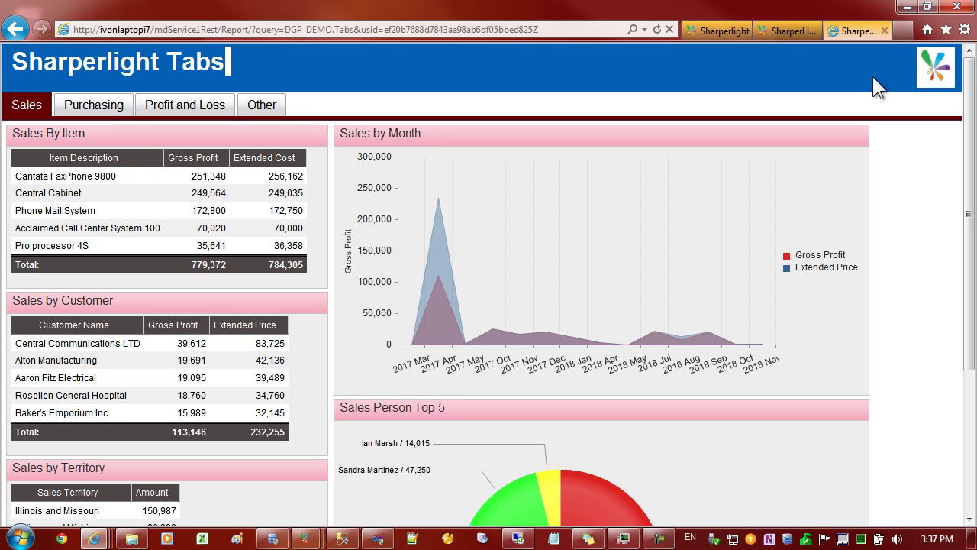
pyautogui.moveTo(13, 62); pyautogui.dragTo(226, 67)
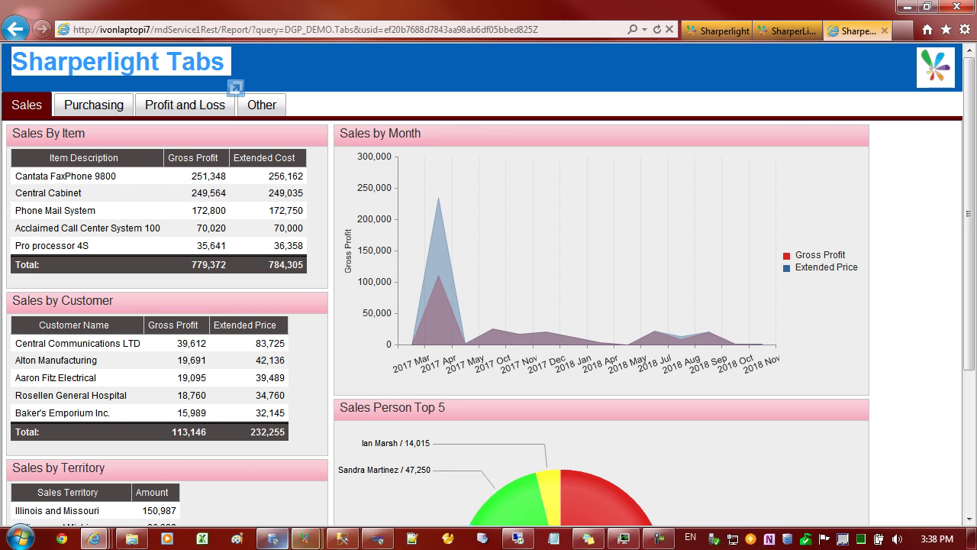
# Step: Return to the DGP_DEMO.Tabs query in Publisher and set the background-color in the custom header HTML to white
pyautogui.click(310, 541)
pyautogui.click(368, 461)
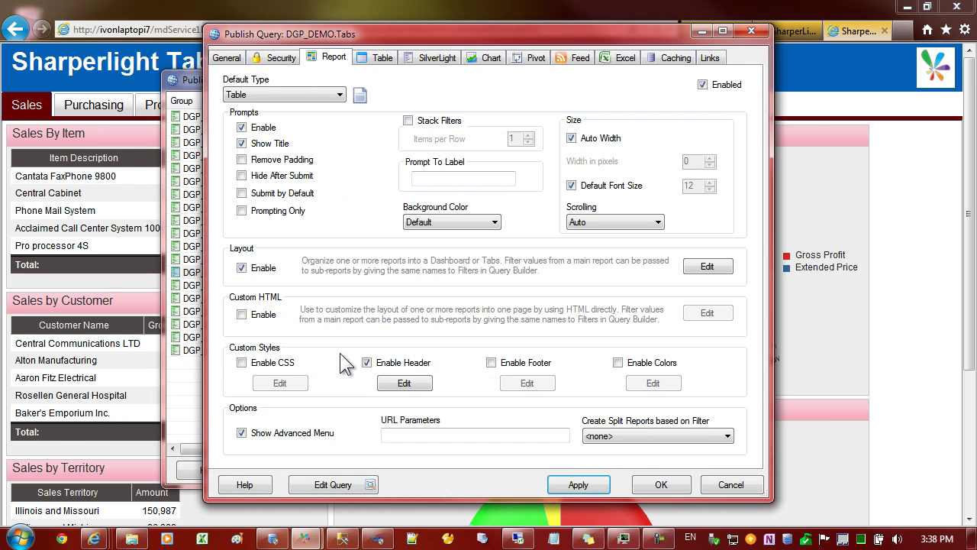
pyautogui.click(404, 382)
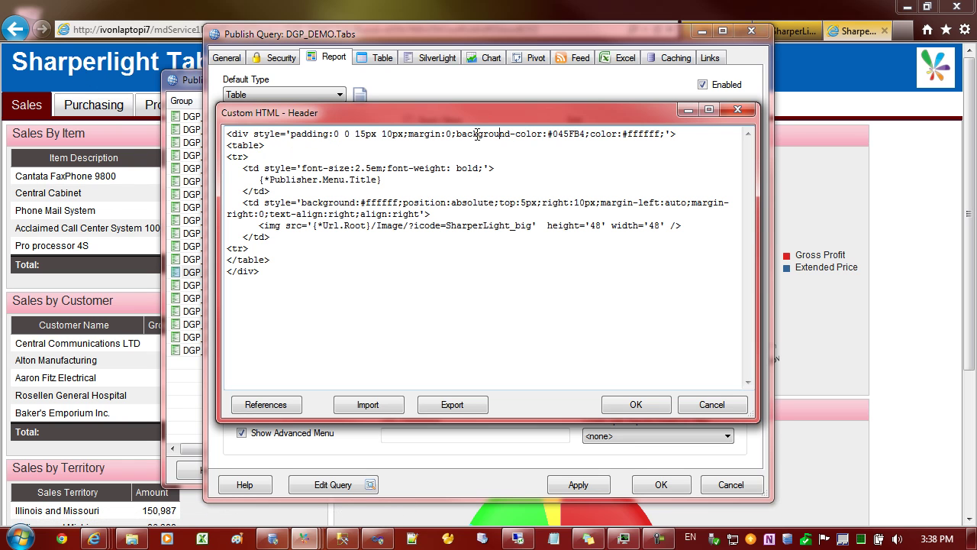
pyautogui.click(550, 133)
pyautogui.hotkey('shift', 'Right')
pyautogui.hotkey('shift', 'Right')
pyautogui.hotkey('shift', 'Right')
pyautogui.hotkey('shift', 'Right')
pyautogui.hotkey('shift', 'Right')
pyautogui.hotkey('shift', 'Right')
pyautogui.hotkey('shift', 'Right')
pyautogui.write('white')
# Step: Set the text color in the header's div style to black
pyautogui.hotkey('shift', 'Right')
pyautogui.hotkey('shift', 'Right')
pyautogui.hotkey('shift', 'Right')
pyautogui.hotkey('shift', 'Right')
pyautogui.hotkey('shift', 'Right')
pyautogui.hotkey('shift', 'Right')
pyautogui.hotkey('shift', 'Right')
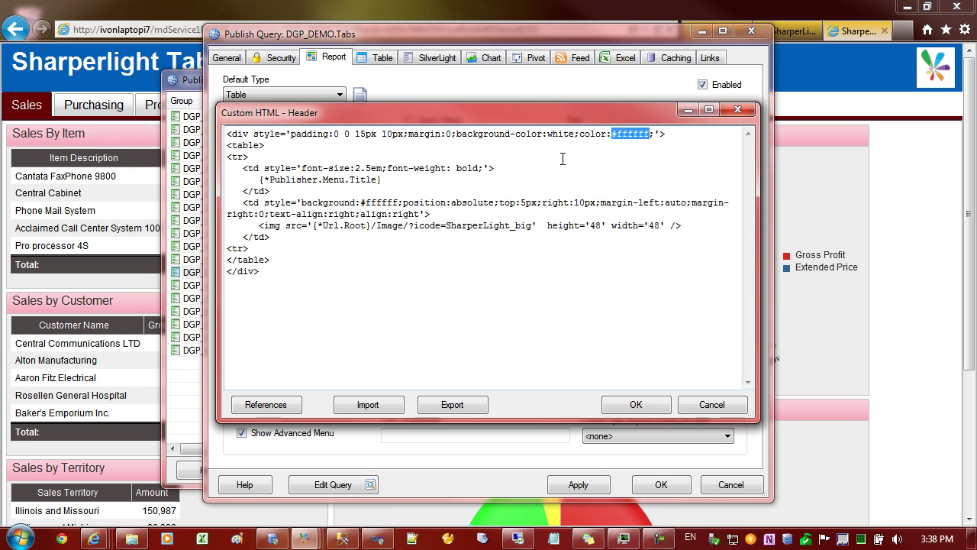
pyautogui.write('black')
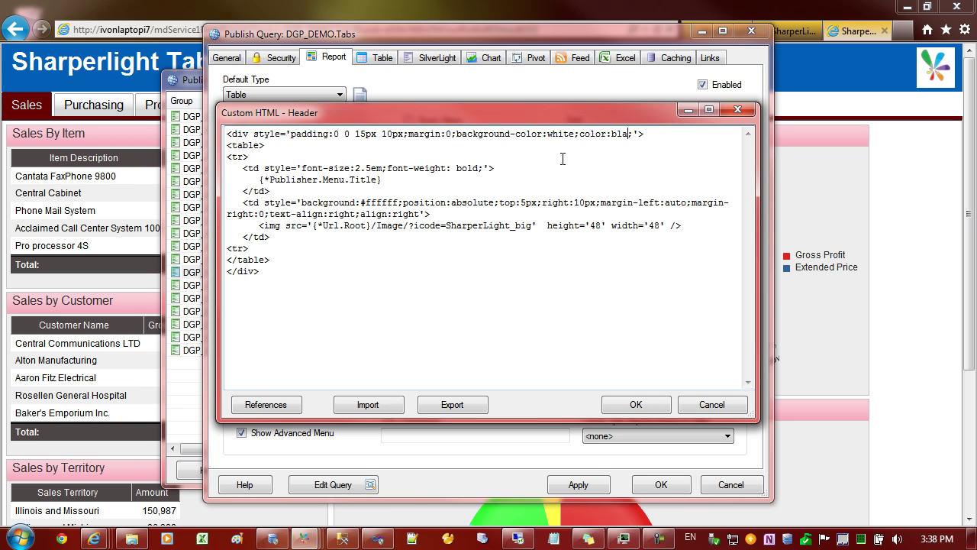
# Step: Examine the menu title reference and the image source address in the header HTML
pyautogui.click(333, 180)
pyautogui.moveTo(383, 180); pyautogui.dragTo(255, 181)
pyautogui.click(271, 191)
pyautogui.click(386, 179)
pyautogui.moveTo(386, 180); pyautogui.dragTo(248, 180)
pyautogui.click(345, 200)
pyautogui.click(310, 227)
pyautogui.press('Right')
pyautogui.press('Right')
pyautogui.press('Right')
pyautogui.press('Right')
pyautogui.press('Right')
pyautogui.click(313, 226)
pyautogui.moveTo(313, 226); pyautogui.dragTo(534, 226)
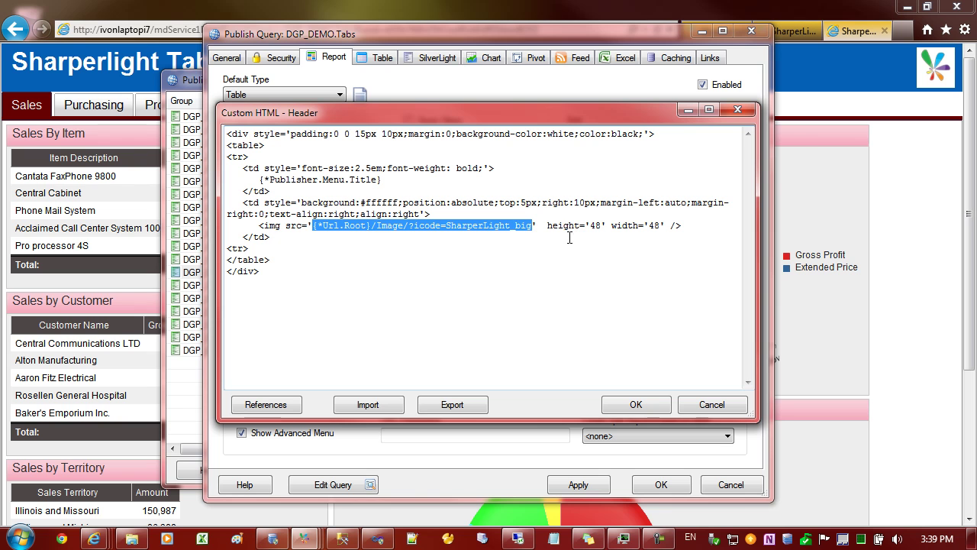
pyautogui.click(602, 226)
pyautogui.click(484, 225)
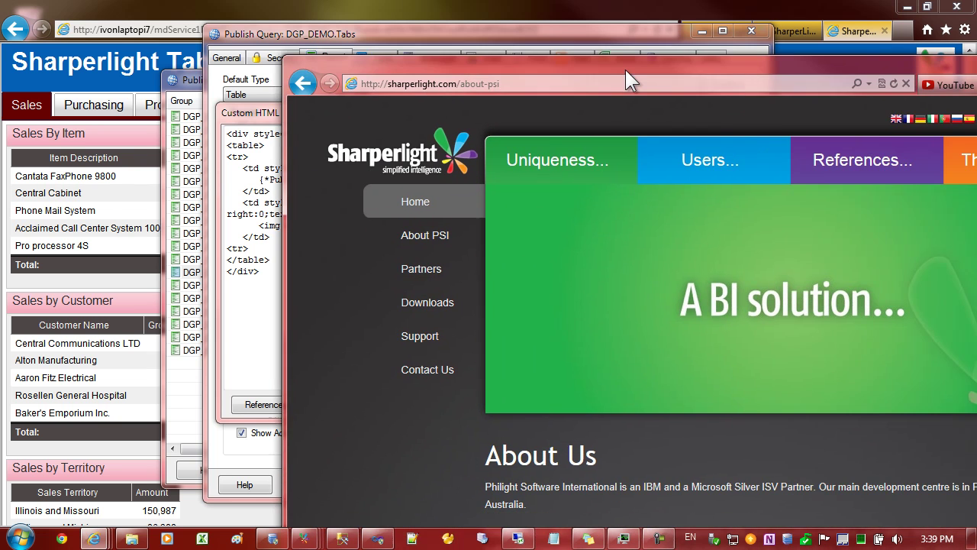
# Step: On the sharperlight.com website, copy the address of the slider4.jpg banner image from its properties, and move the browser window away
pyautogui.moveTo(625, 69); pyautogui.dragTo(447, 61)
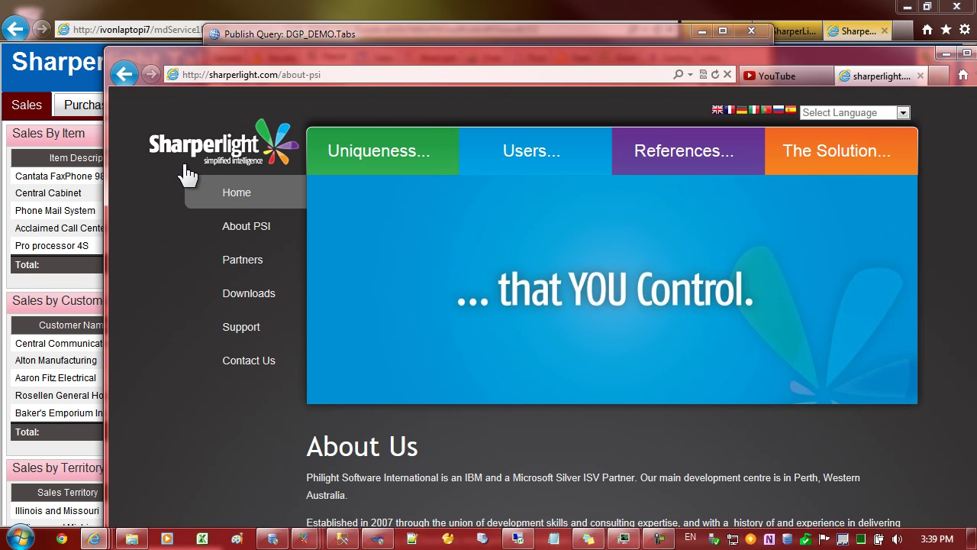
pyautogui.click(883, 292)
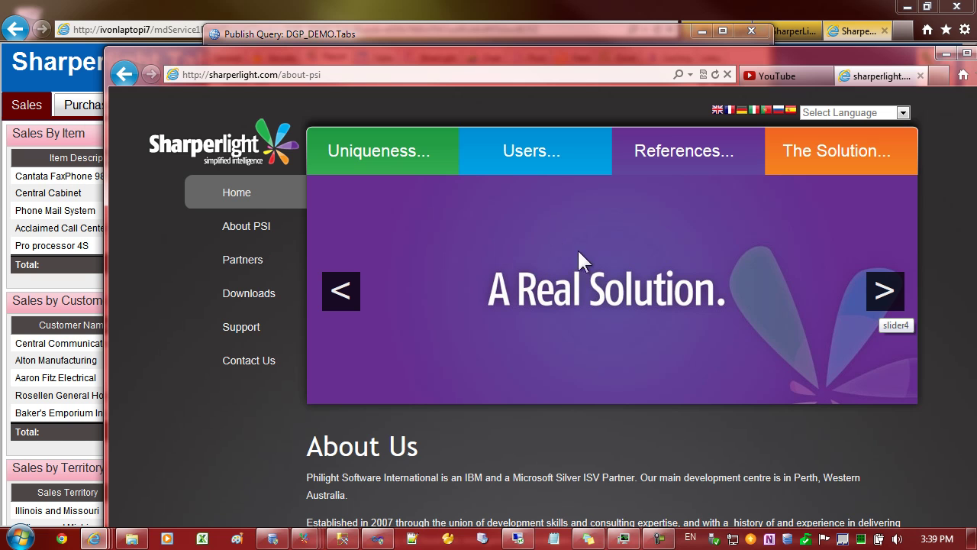
pyautogui.rightClick(496, 234)
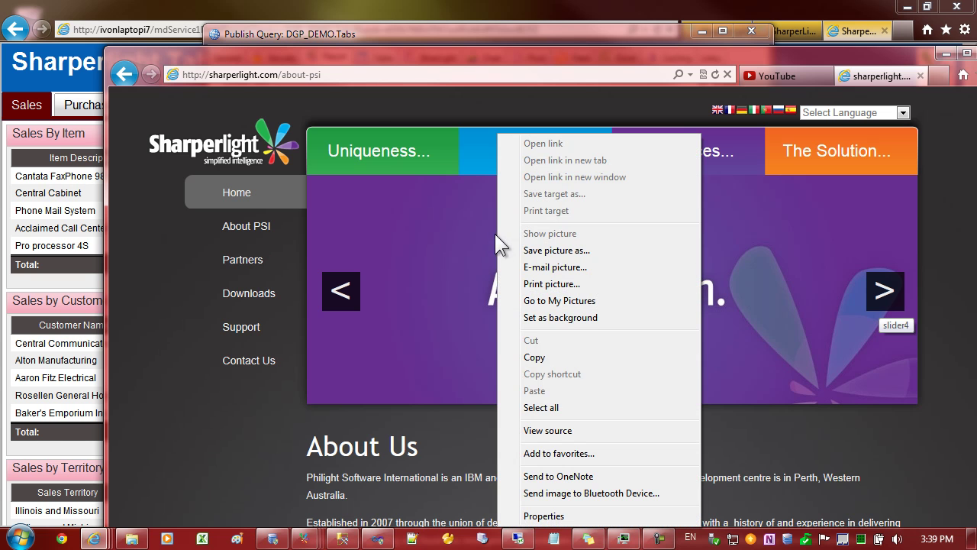
pyautogui.click(538, 516)
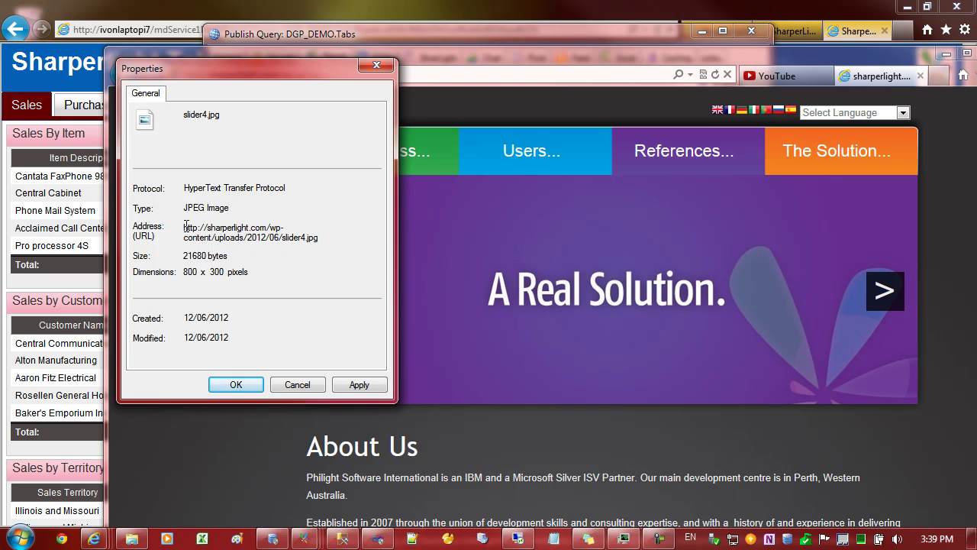
pyautogui.moveTo(184, 228); pyautogui.dragTo(325, 240)
pyautogui.hotkey('ctrl', 'c')
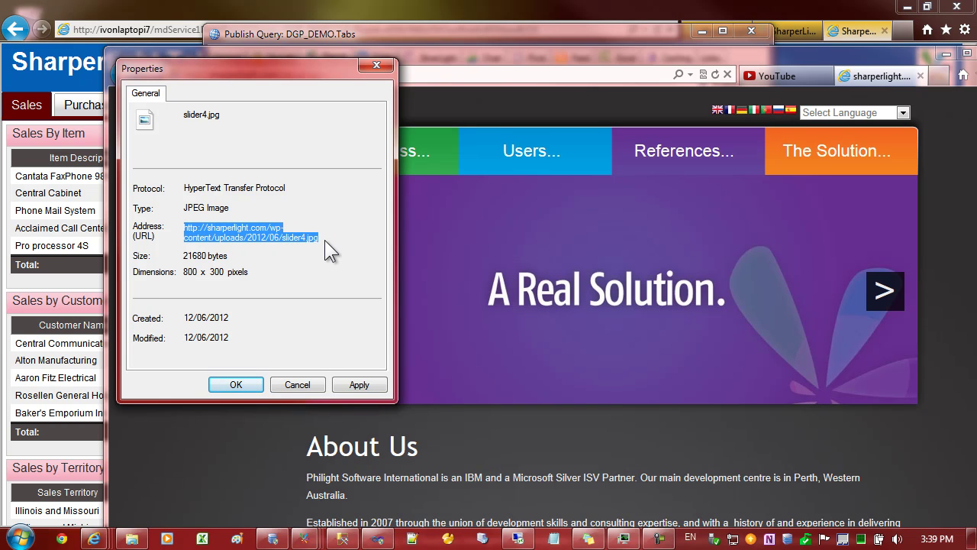
pyautogui.click(298, 385)
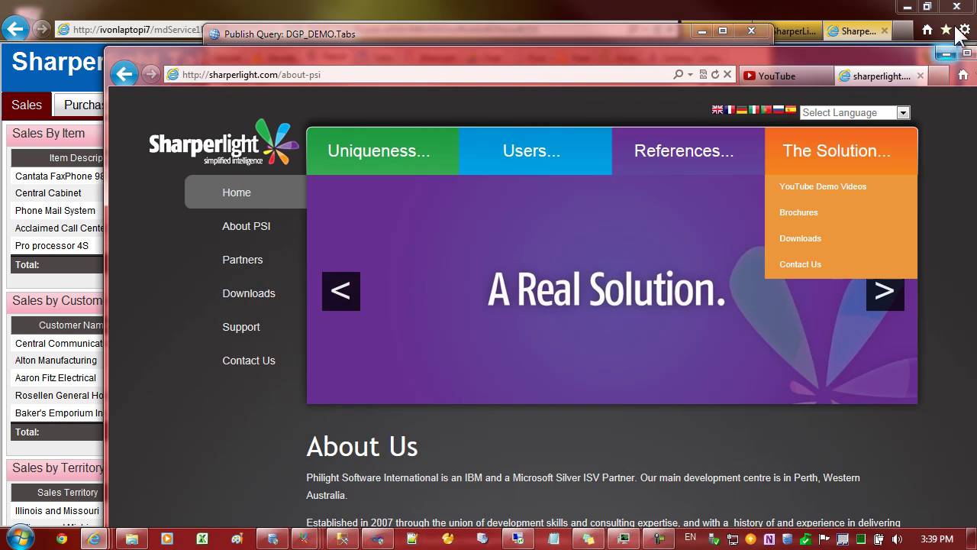
pyautogui.moveTo(866, 58); pyautogui.dragTo(976, 61)
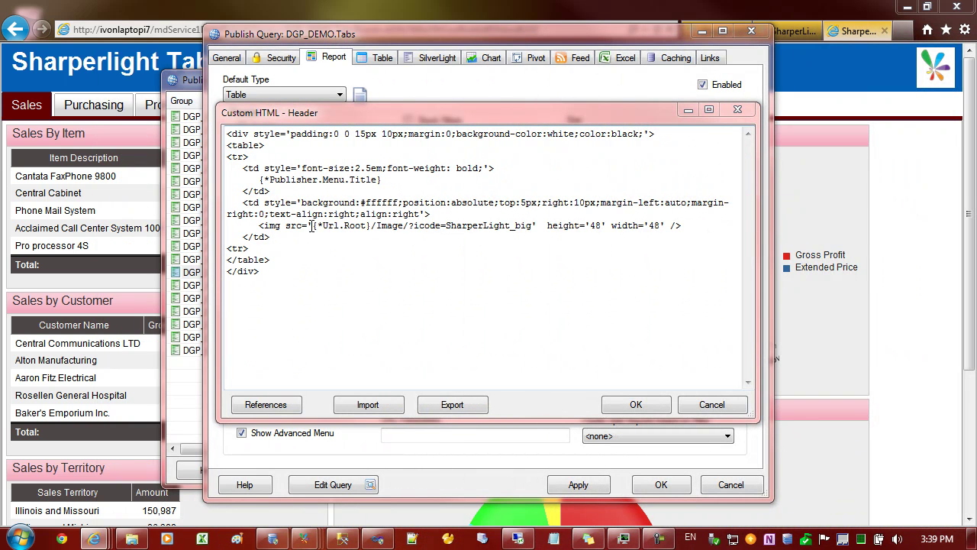
# Step: Replace the header's image source with the copied slider4.jpg address at height 70 and width 180, and apply the header changes
pyautogui.moveTo(312, 226); pyautogui.dragTo(533, 226)
pyautogui.hotkey('ctrl', 'v')
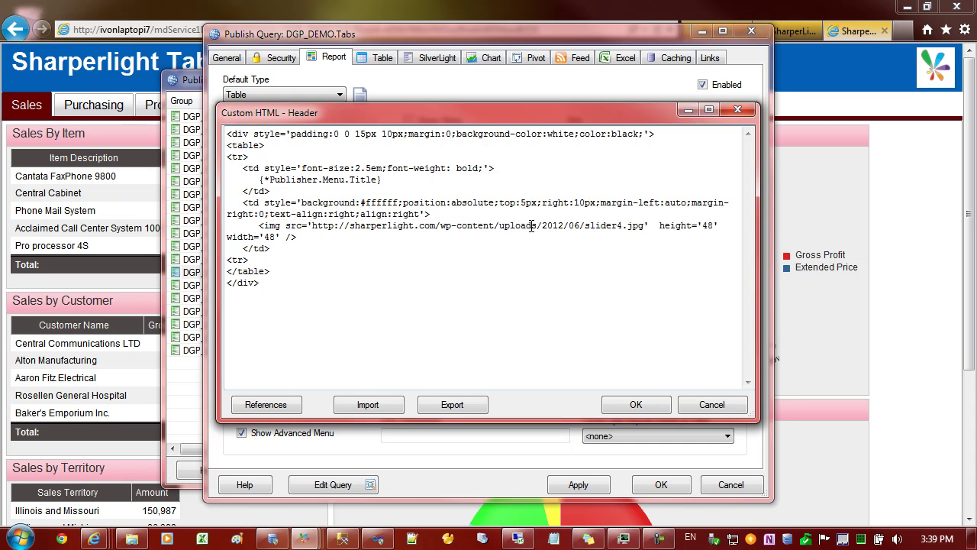
pyautogui.click(701, 225)
pyautogui.hotkey('shift', 'Right')
pyautogui.hotkey('shift', 'Right')
pyautogui.write('70')
pyautogui.hotkey('shift', 'Right')
pyautogui.hotkey('shift', 'Right')
pyautogui.write('180')
pyautogui.click(630, 405)
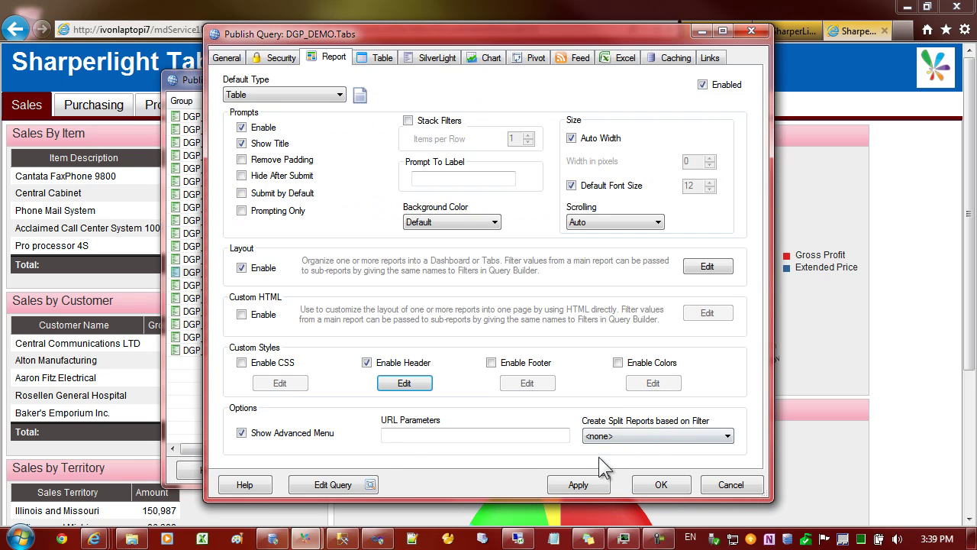
pyautogui.click(578, 484)
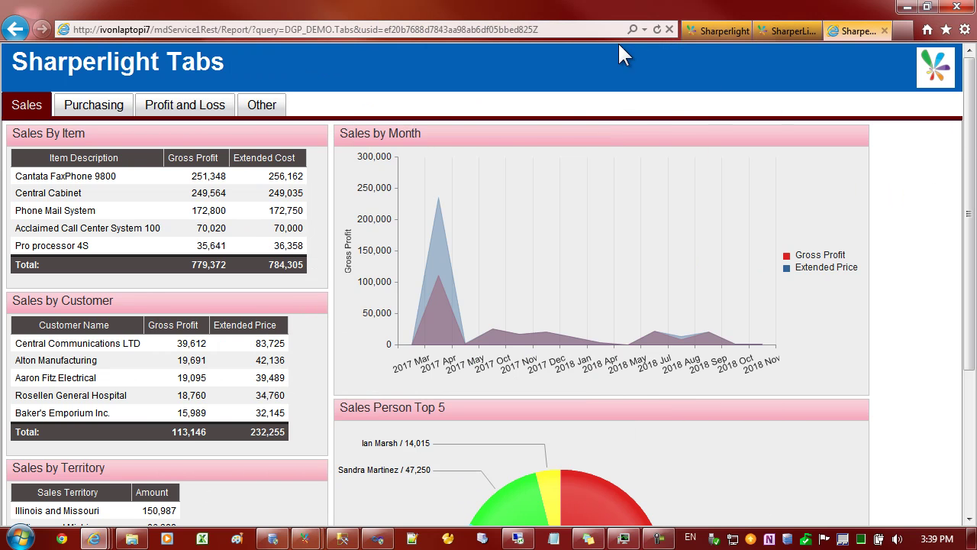
# Step: Refresh the Tabs report in the browser and check the title and image of the modified header
pyautogui.click(657, 29)
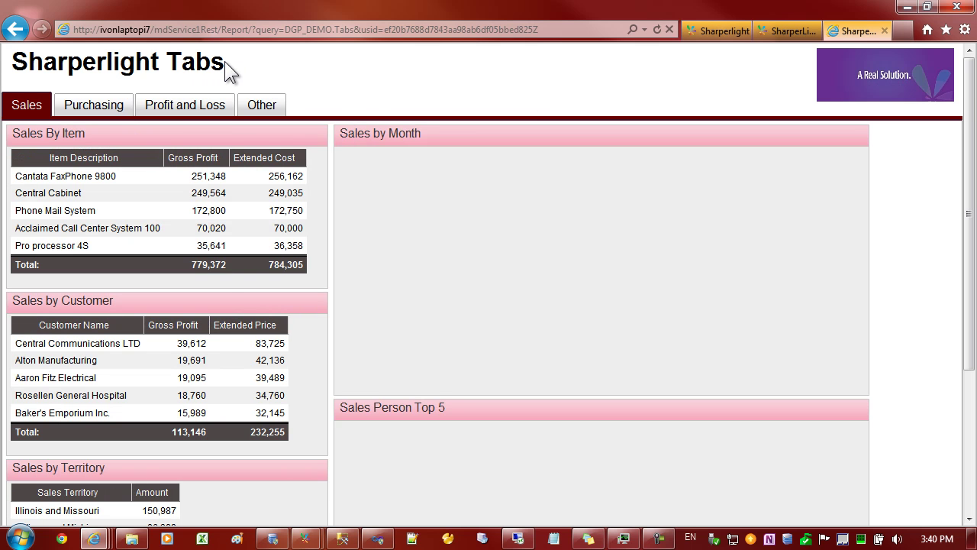
pyautogui.moveTo(223, 62); pyautogui.dragTo(11, 62)
pyautogui.click(156, 69)
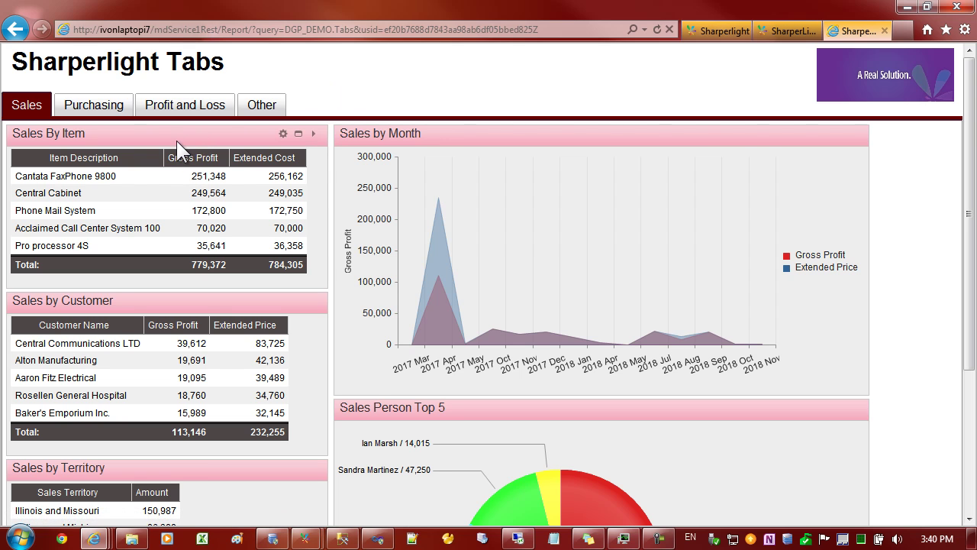
# Step: Open the tile properties of Sales By Item, review the tile settings, and cancel without saving
pyautogui.click(282, 135)
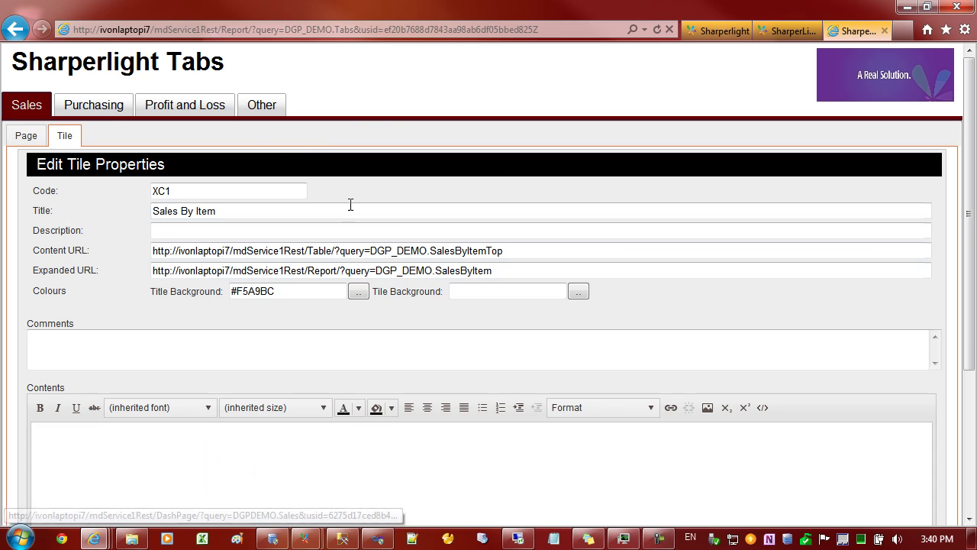
pyautogui.click(529, 288)
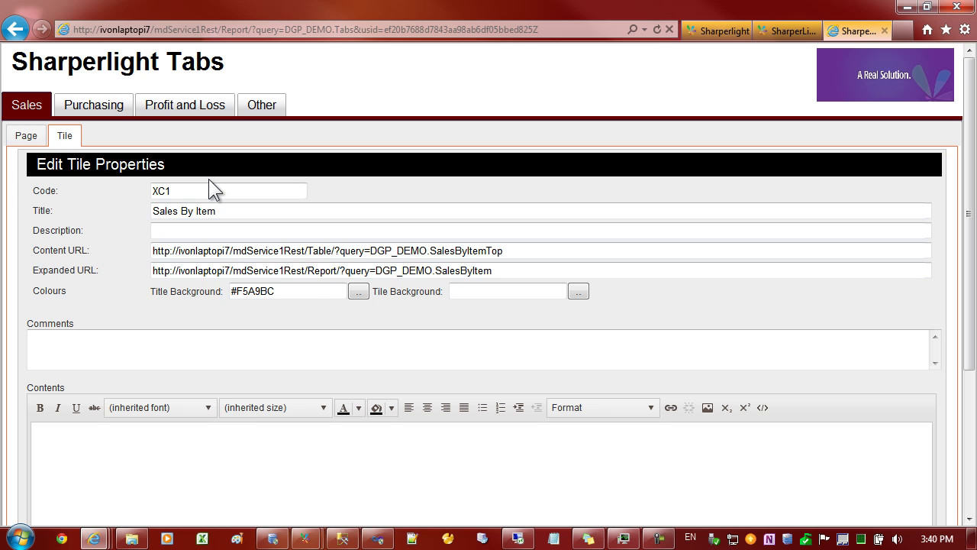
pyautogui.scroll(-3, 842, 375)
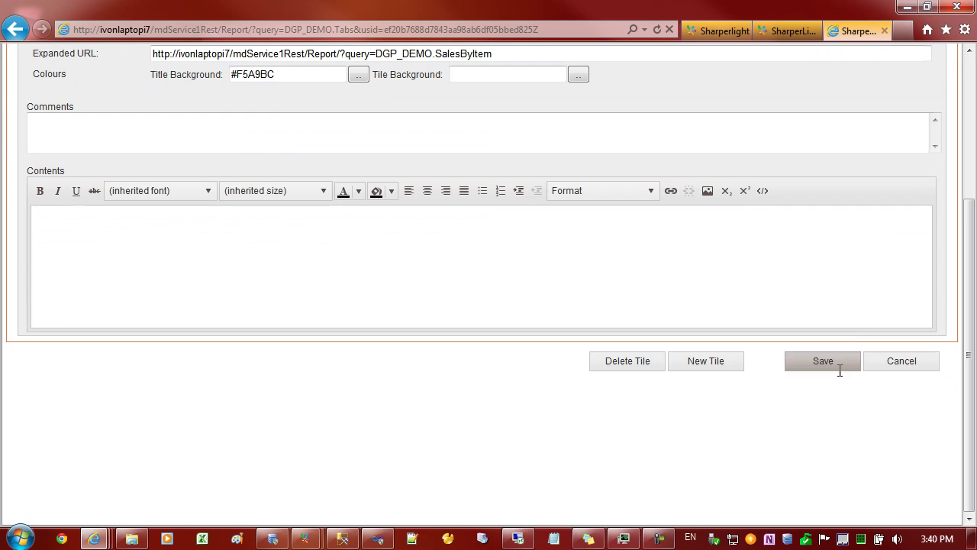
pyautogui.click(905, 367)
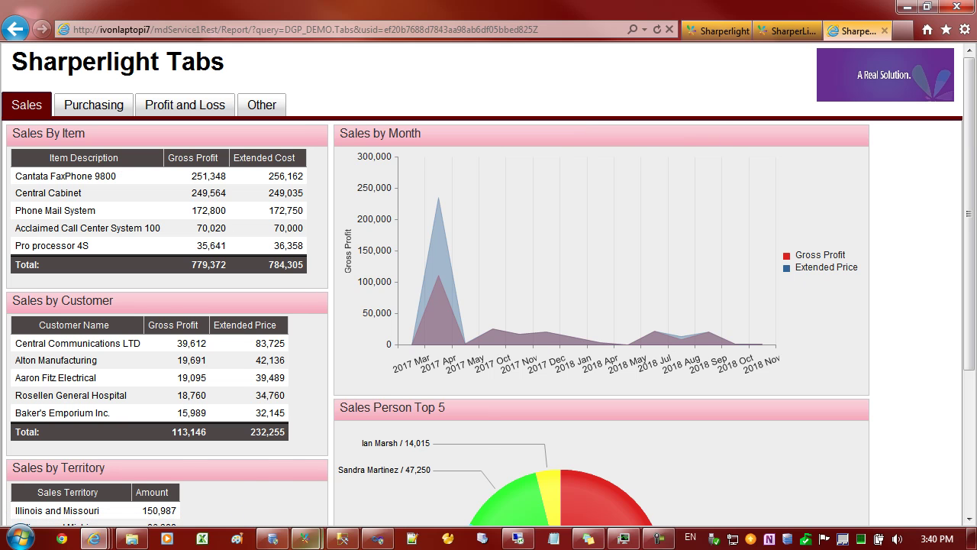
# Step: In the Publisher query DGP_DEMO.Tabs, edit the layout and set the Sales tab's URL parameters to &locked=1
pyautogui.moveTo(305, 538)
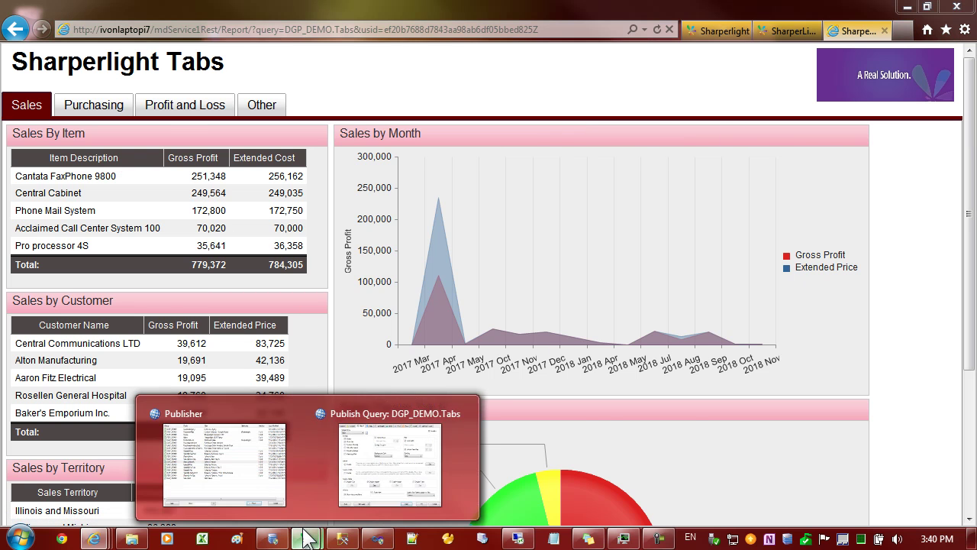
pyautogui.click(366, 461)
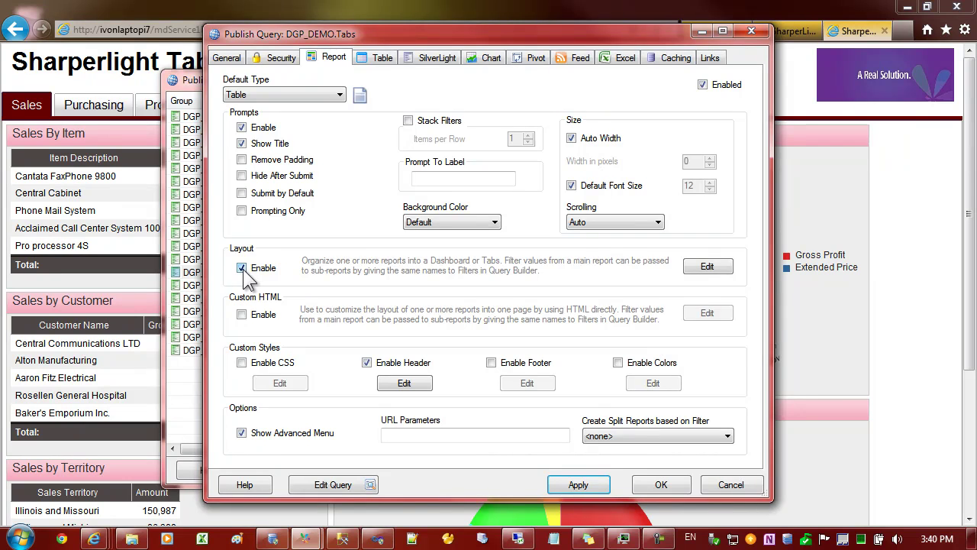
pyautogui.click(704, 267)
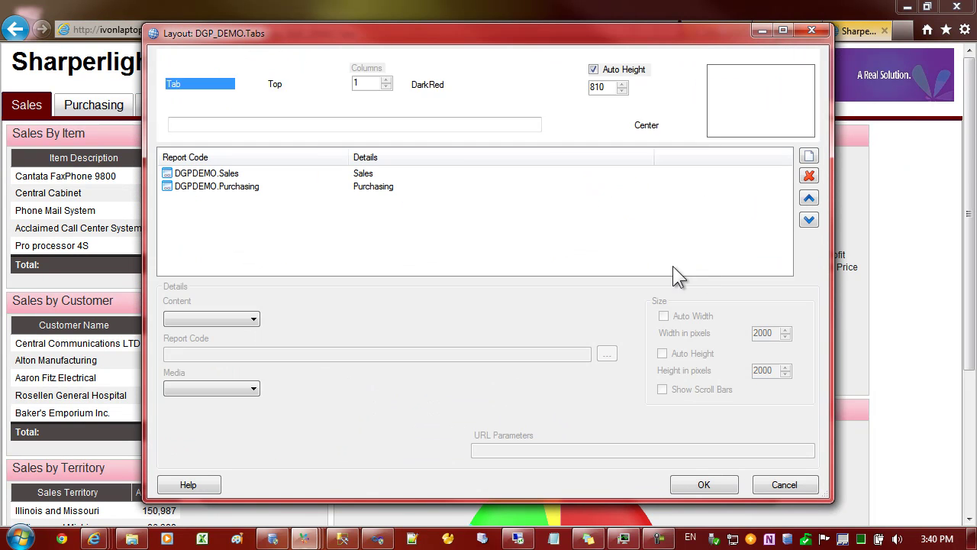
pyautogui.click(229, 175)
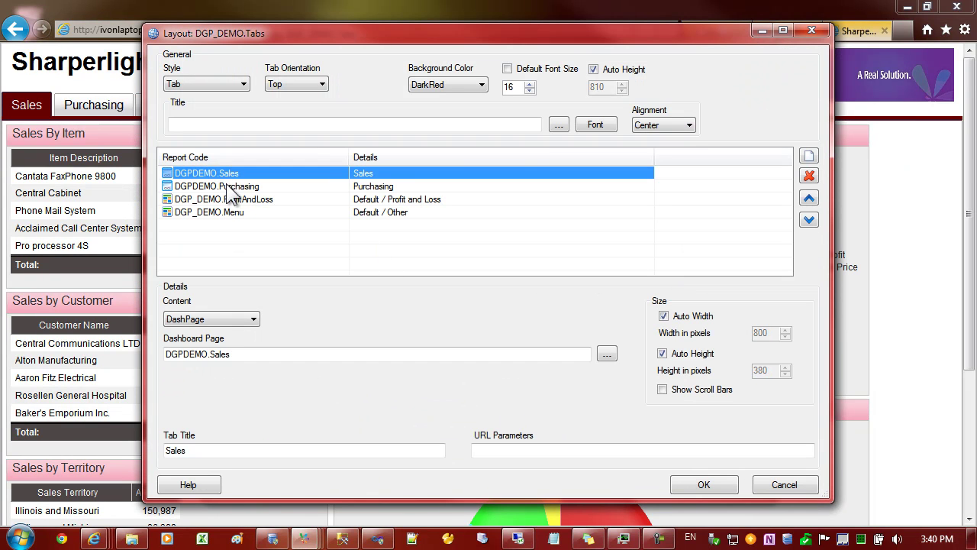
pyautogui.click(232, 190)
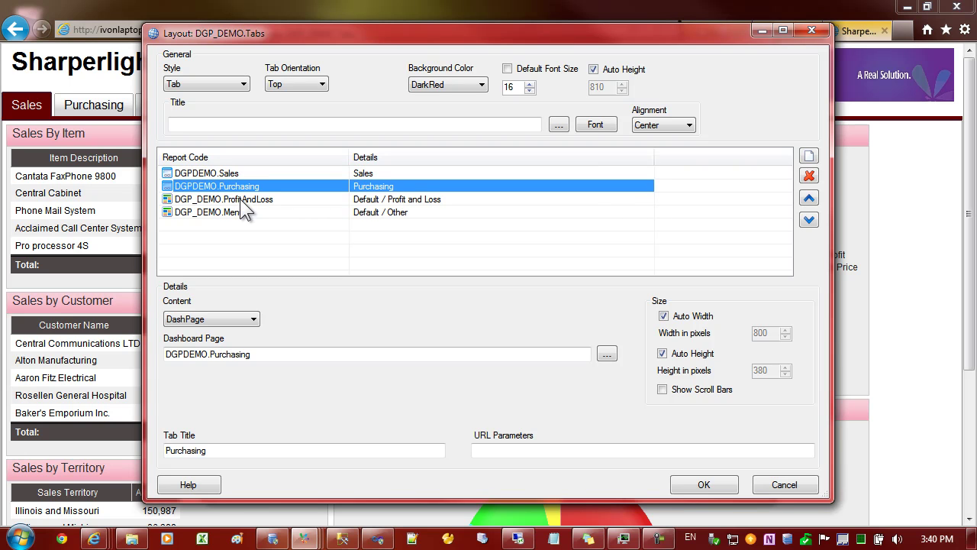
pyautogui.click(234, 178)
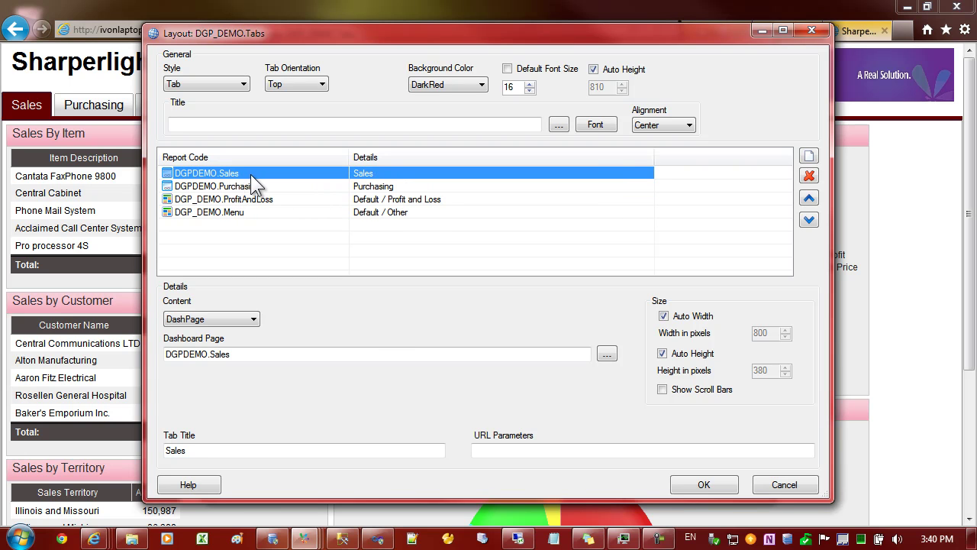
pyautogui.click(506, 452)
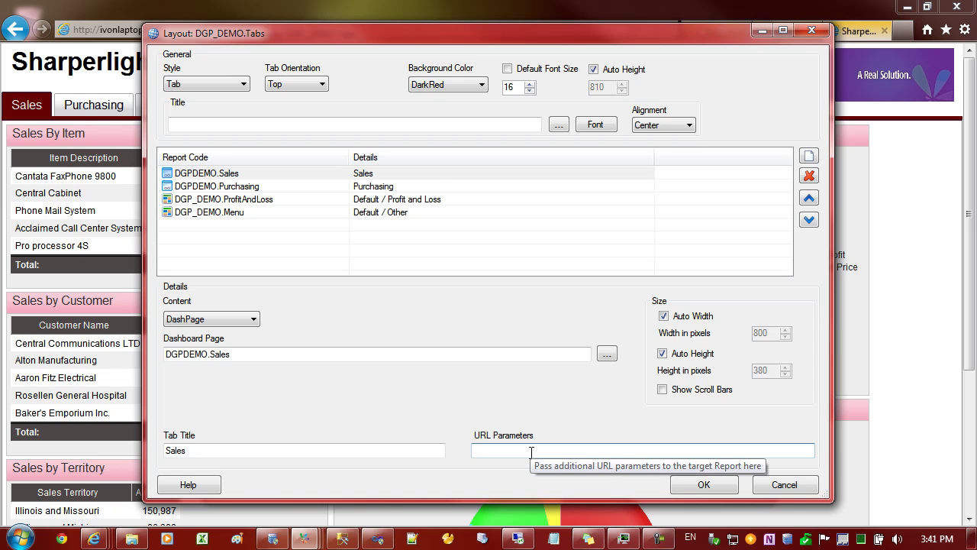
pyautogui.write('&locked')
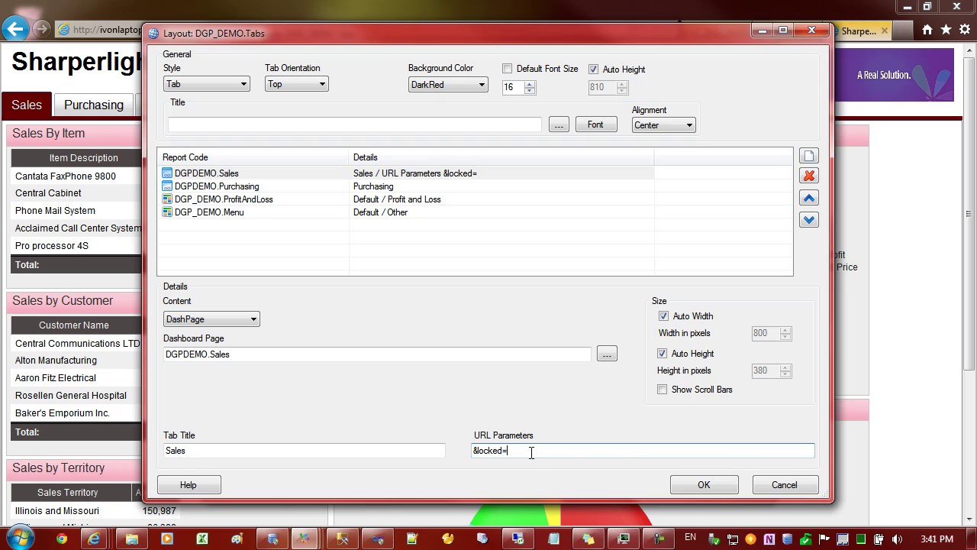
pyautogui.write('=1')
# Step: Confirm the layout, apply the query changes, and refresh the Tabs report in the browser
pyautogui.click(694, 487)
pyautogui.click(585, 484)
pyautogui.click(661, 484)
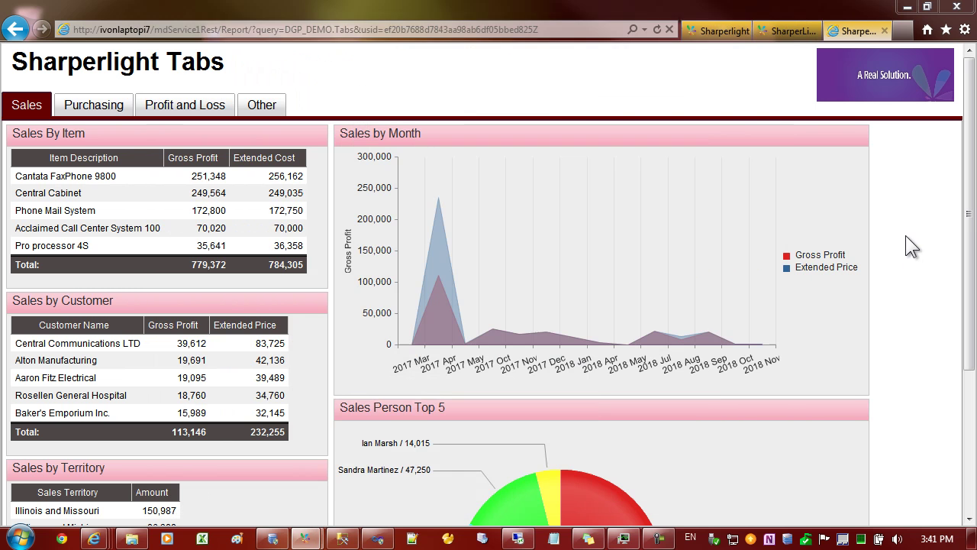
pyautogui.click(661, 31)
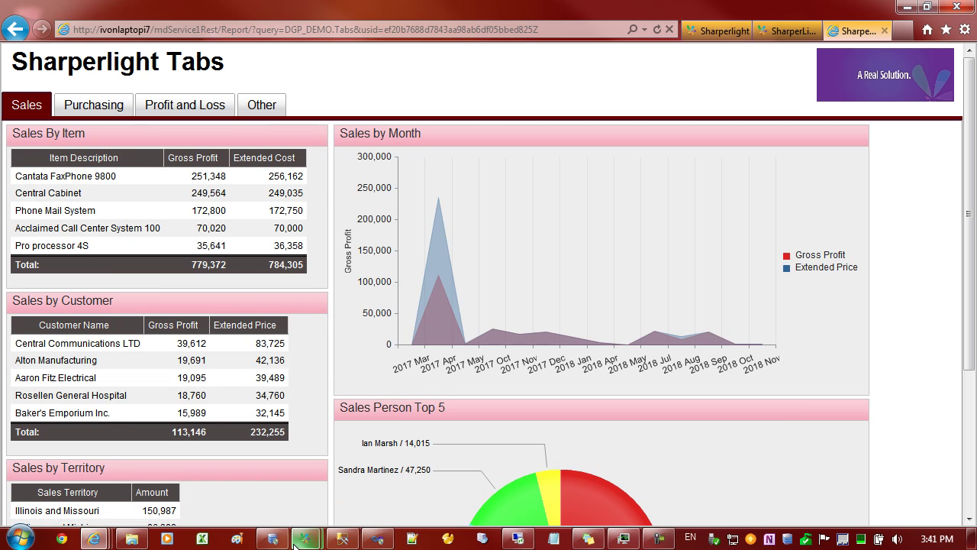
# Step: Reopen the DGP_DEMO.Tabs layout, delete the trailing 1 from the Sales tab's locked URL parameter, and apply the change
pyautogui.moveTo(305, 540)
pyautogui.click(365, 488)
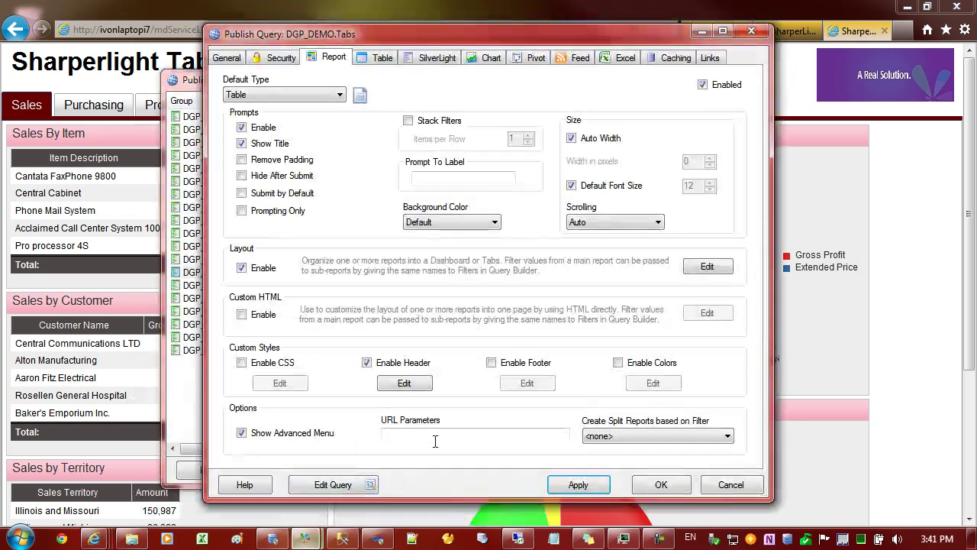
pyautogui.click(707, 266)
pyautogui.click(410, 174)
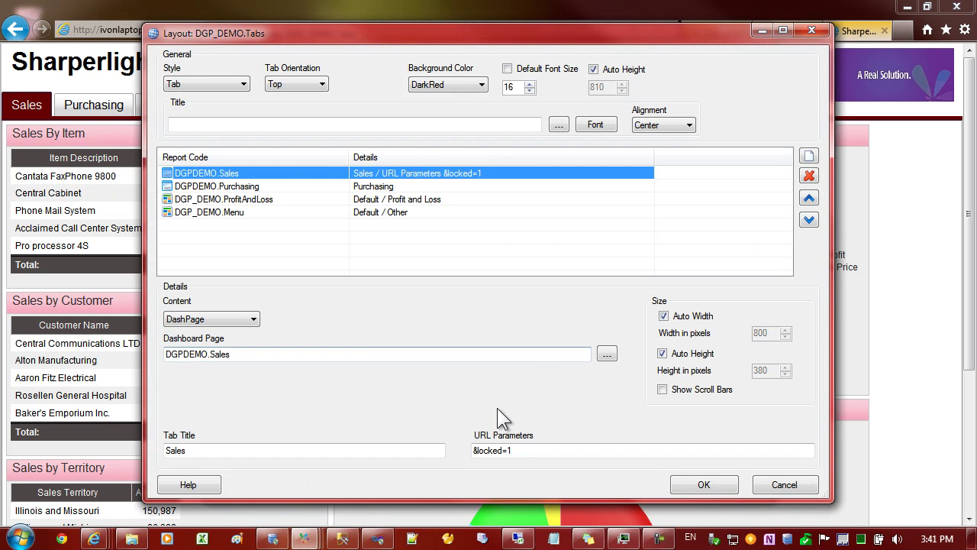
pyautogui.click(511, 450)
pyautogui.press('BackSpace')
pyautogui.click(704, 484)
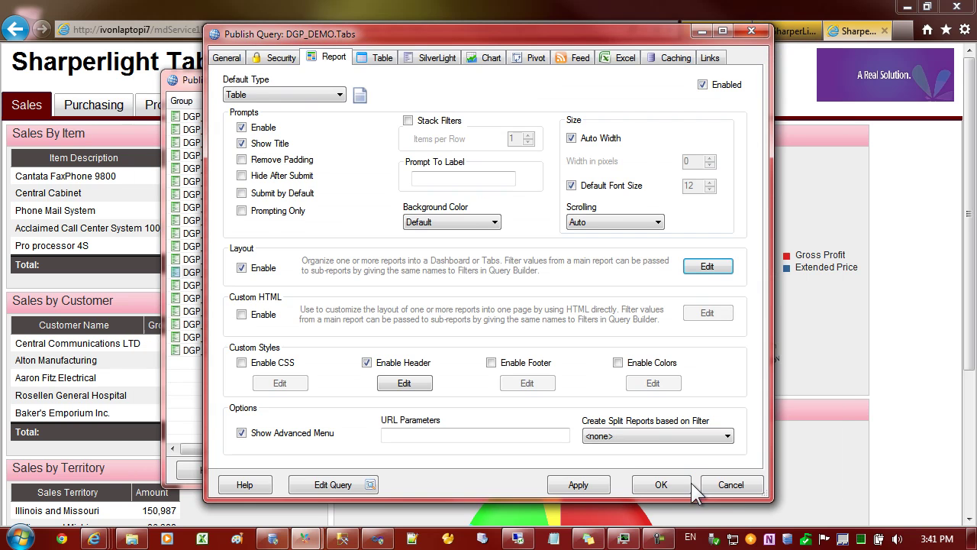
pyautogui.click(581, 484)
# Step: Refresh the Tabs report in the browser and try to move the Sales by Month tile to test the lock
pyautogui.click(825, 214)
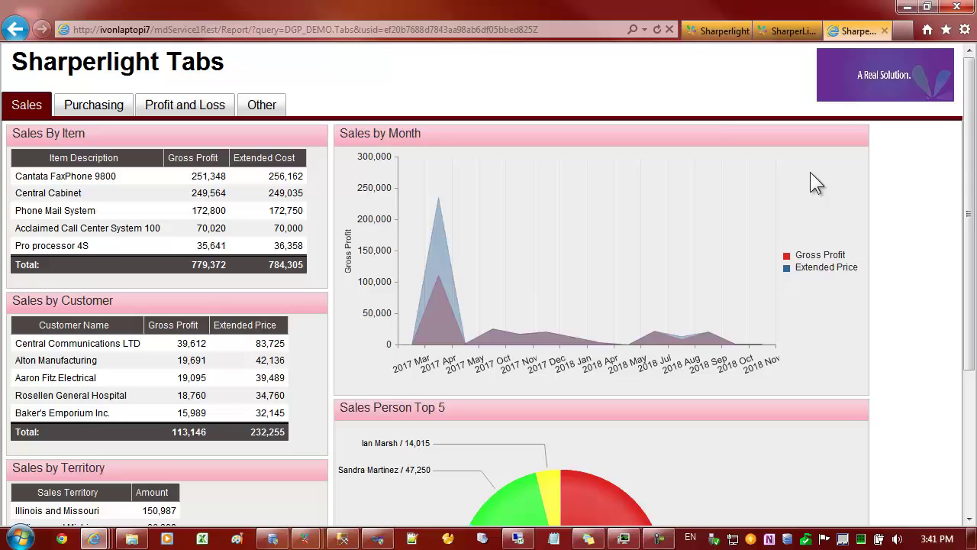
pyautogui.click(656, 29)
pyautogui.moveTo(721, 141); pyautogui.dragTo(533, 217)
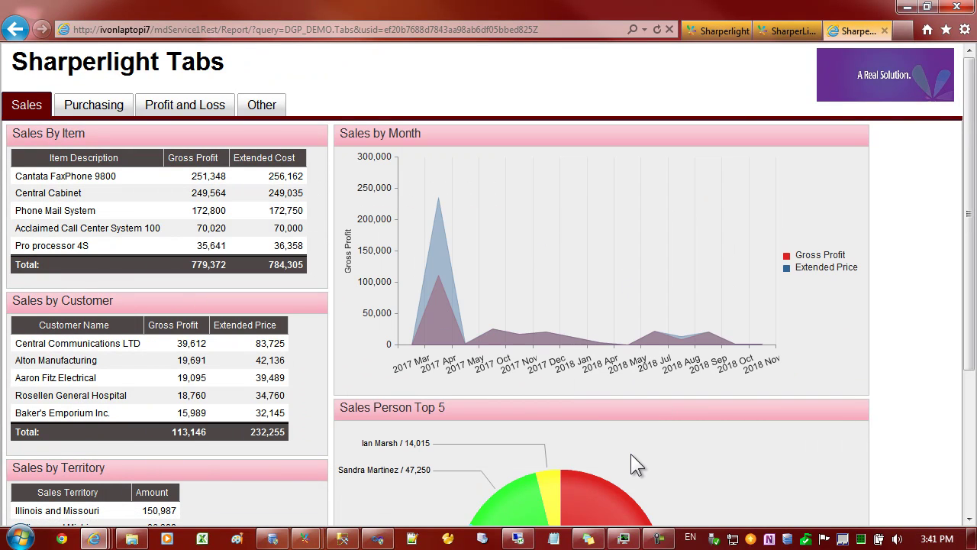